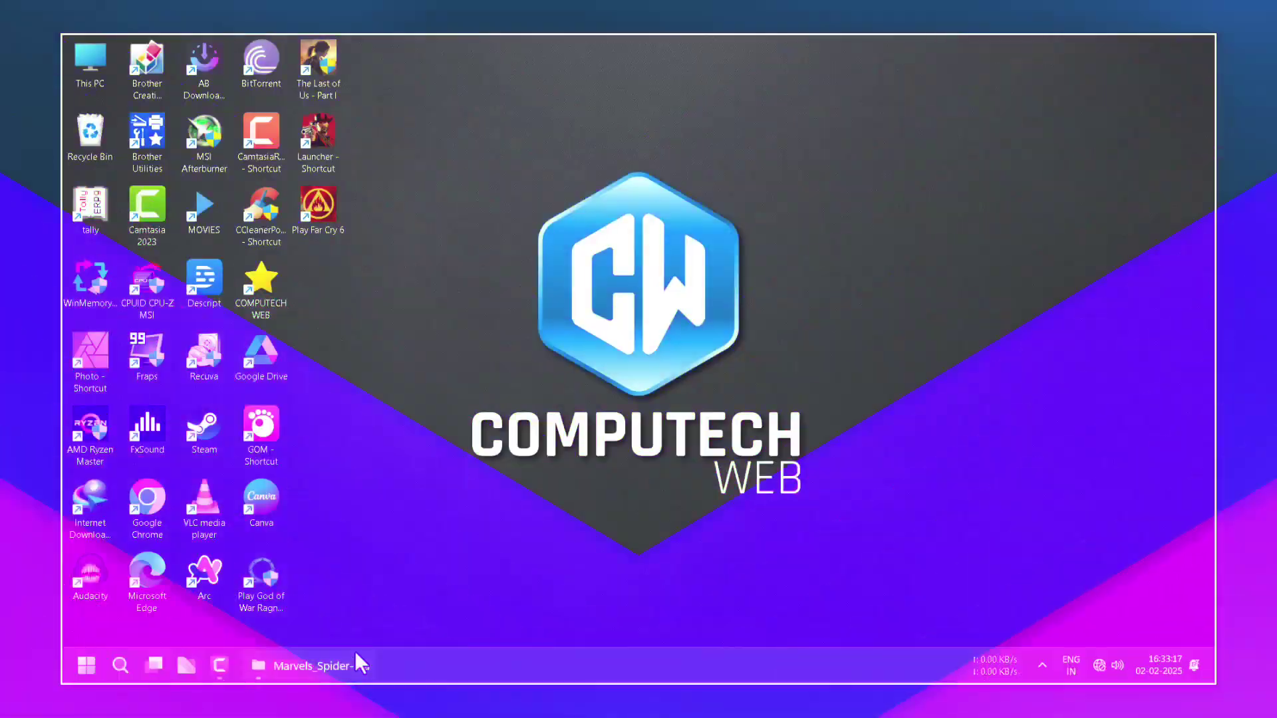
Step: Open the properties of the Marvels_Spider-Man_2 folder on the DATA (G:) drive
{"action": "left_click", "coordinate": [354, 655]}
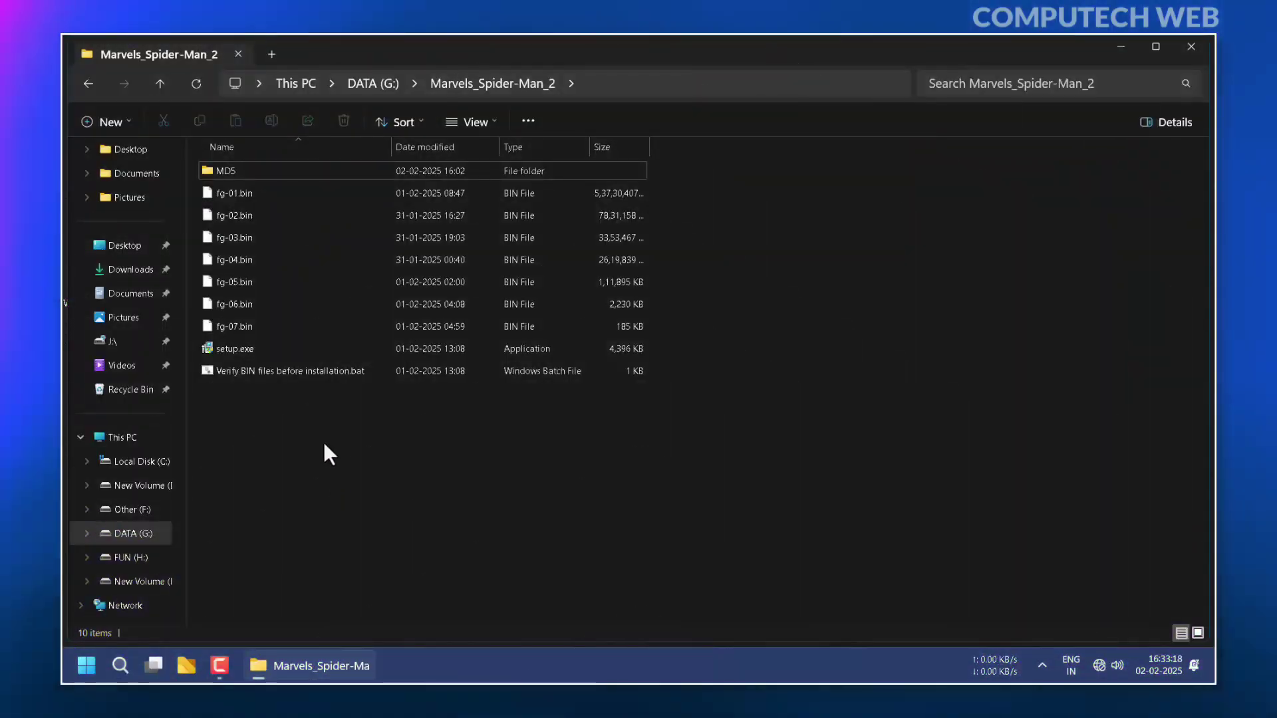
{"action": "left_click", "coordinate": [88, 83]}
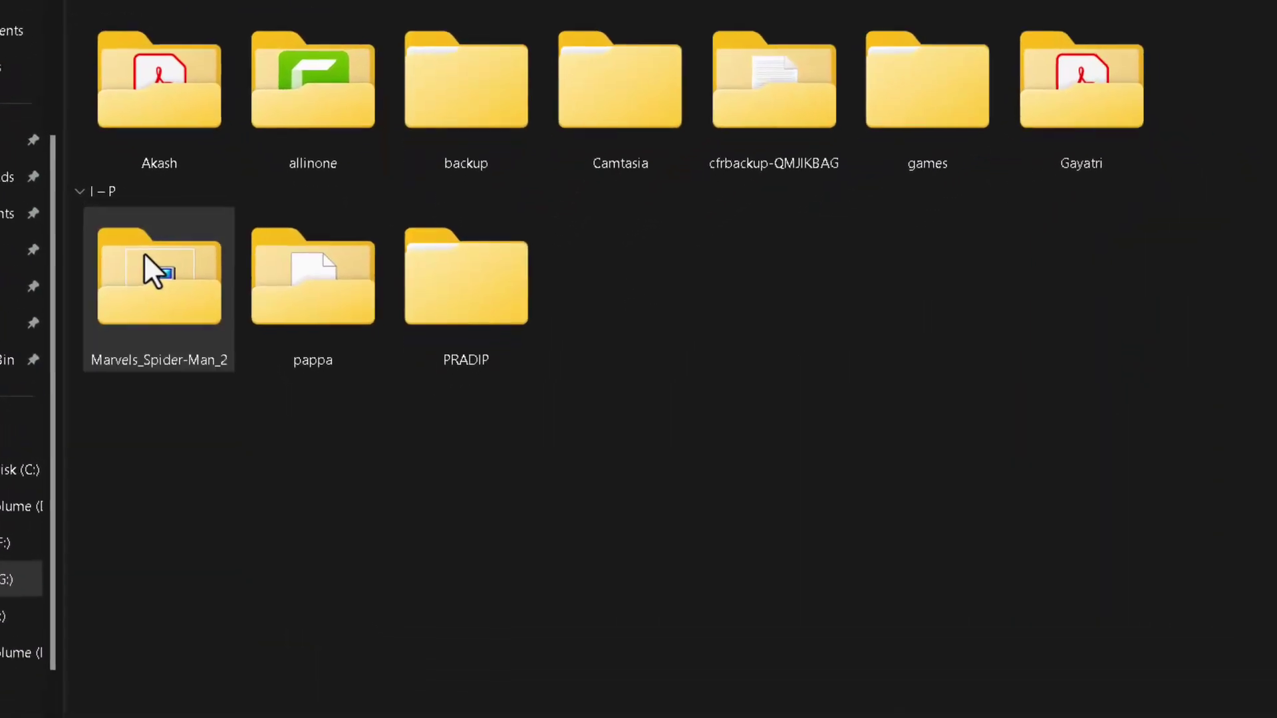
{"action": "right_click", "coordinate": [144, 254]}
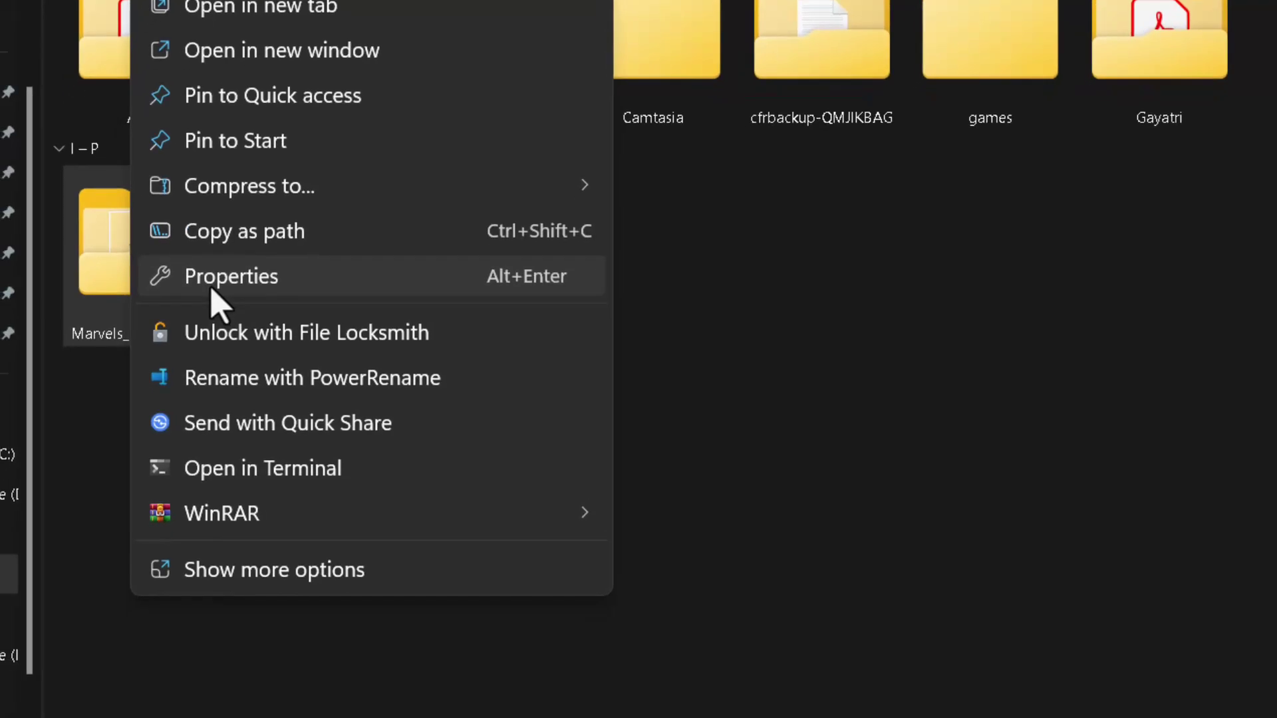
{"action": "left_click", "coordinate": [213, 286]}
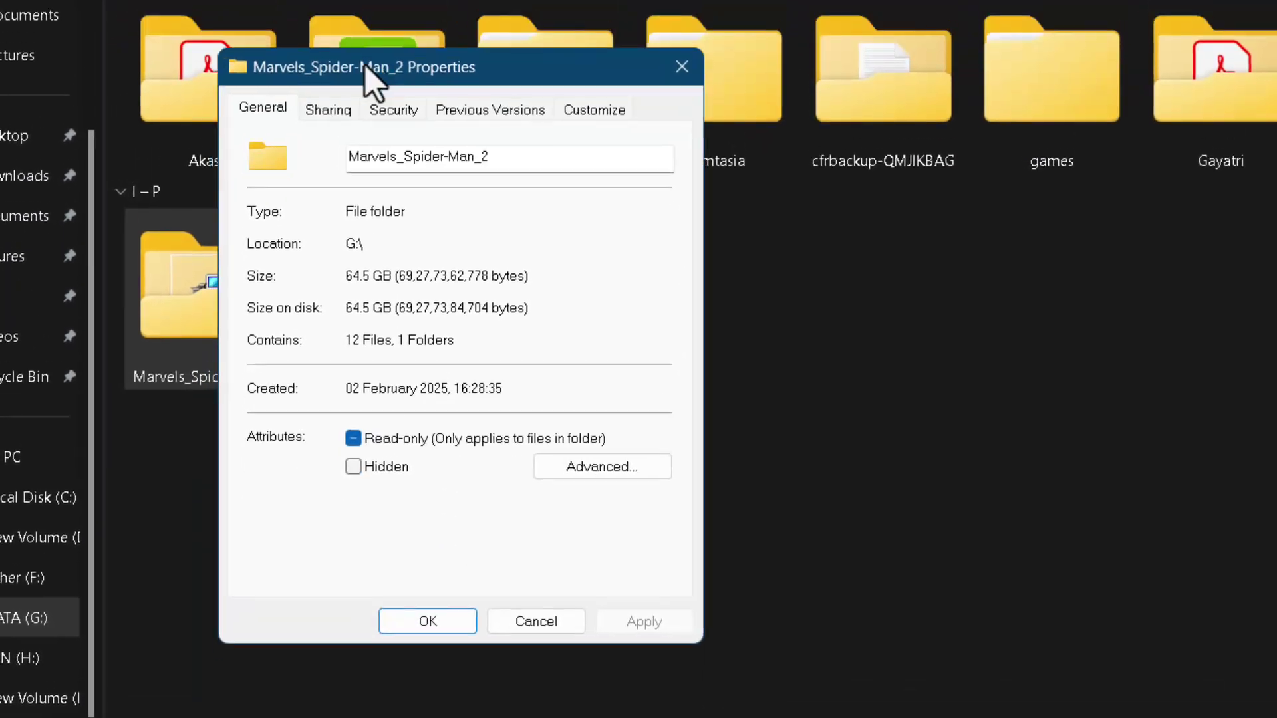
{"action": "left_click_drag", "start_coordinate": [373, 79], "coordinate": [373, 0]}
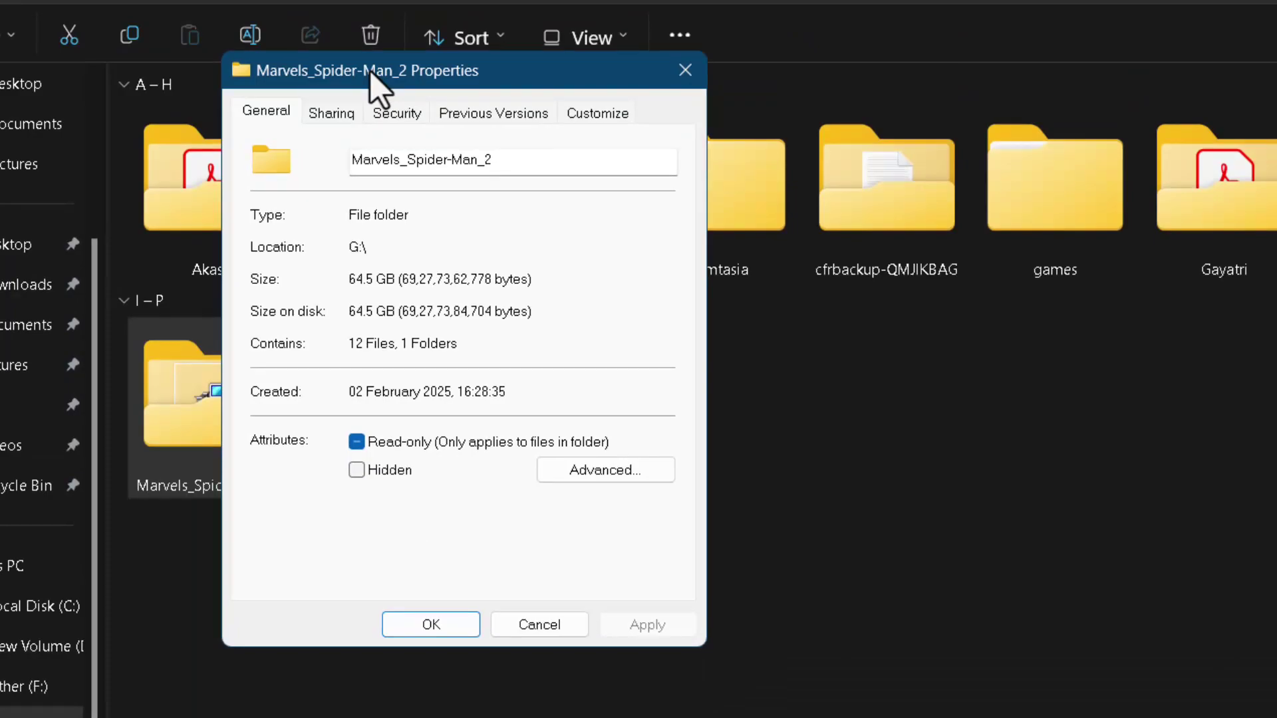
Step: Grant Authenticated Users full control over the Marvels_Spider-Man_2 folder and save its security permissions
{"action": "left_click", "coordinate": [398, 112]}
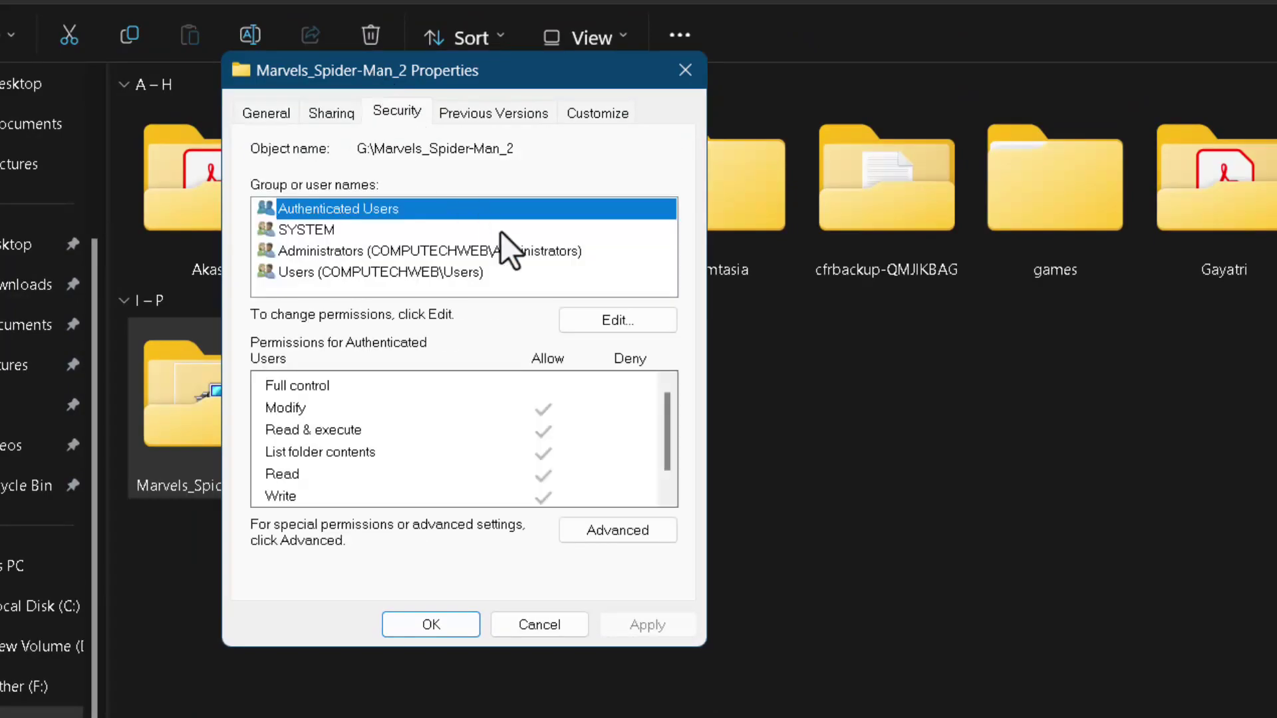
{"action": "left_click", "coordinate": [573, 322]}
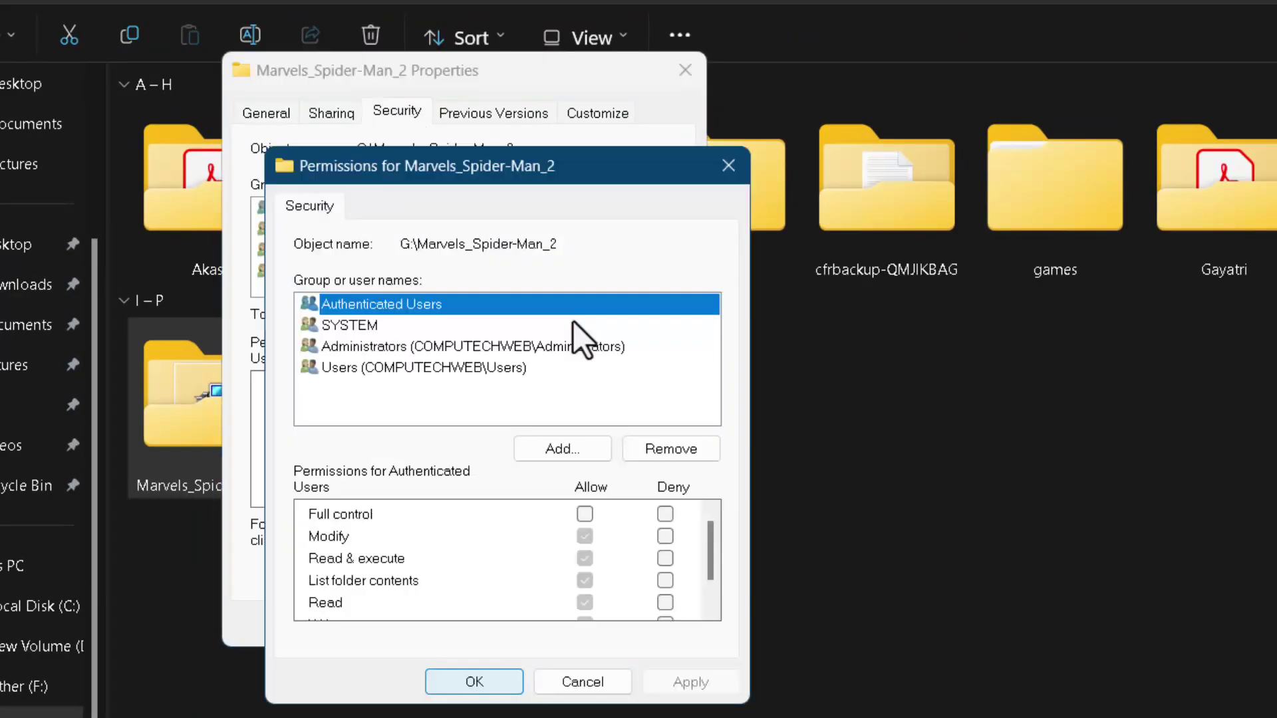
{"action": "left_click", "coordinate": [580, 449]}
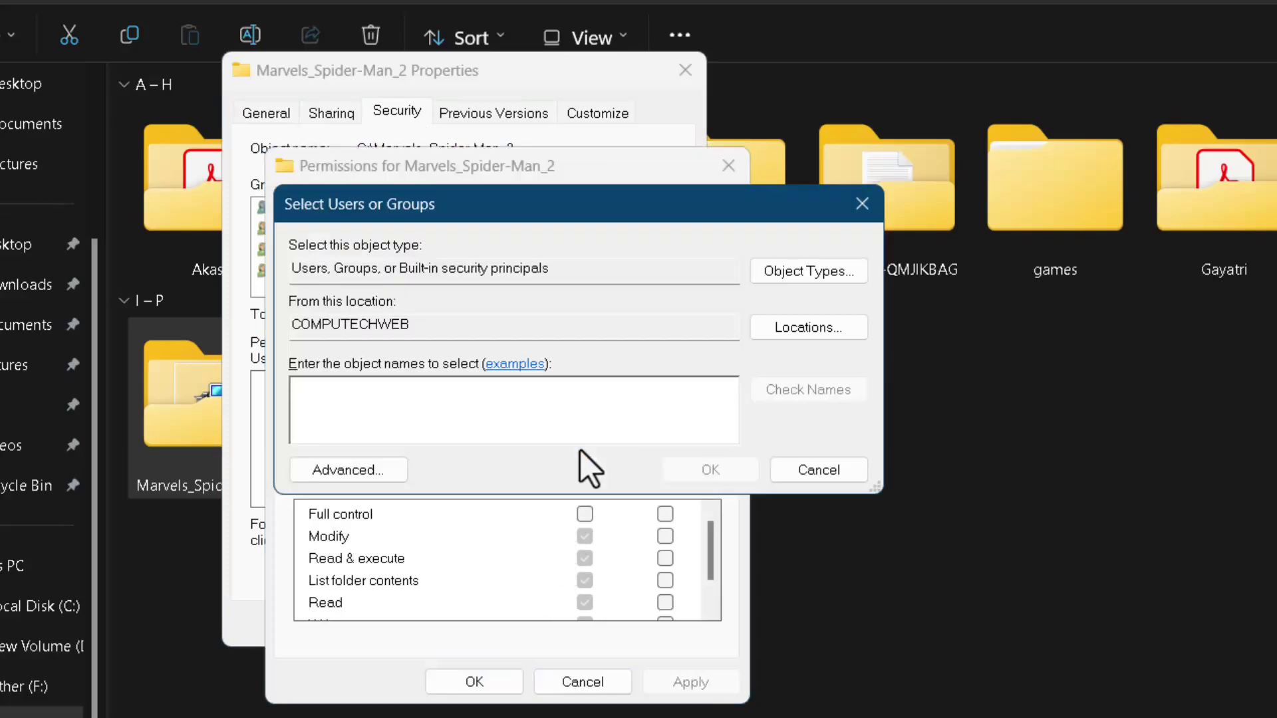
{"action": "key", "text": "Escape"}
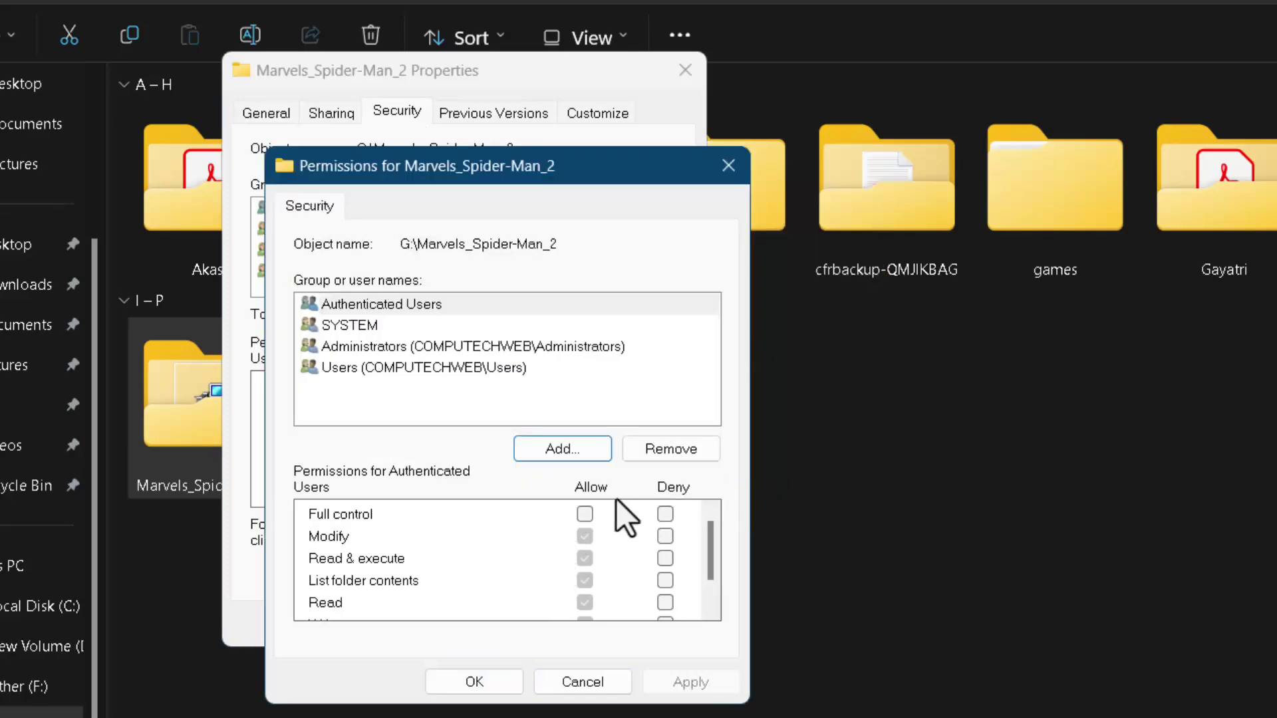
{"action": "left_click", "coordinate": [586, 513]}
{"action": "left_click", "coordinate": [686, 685]}
{"action": "left_click", "coordinate": [474, 682]}
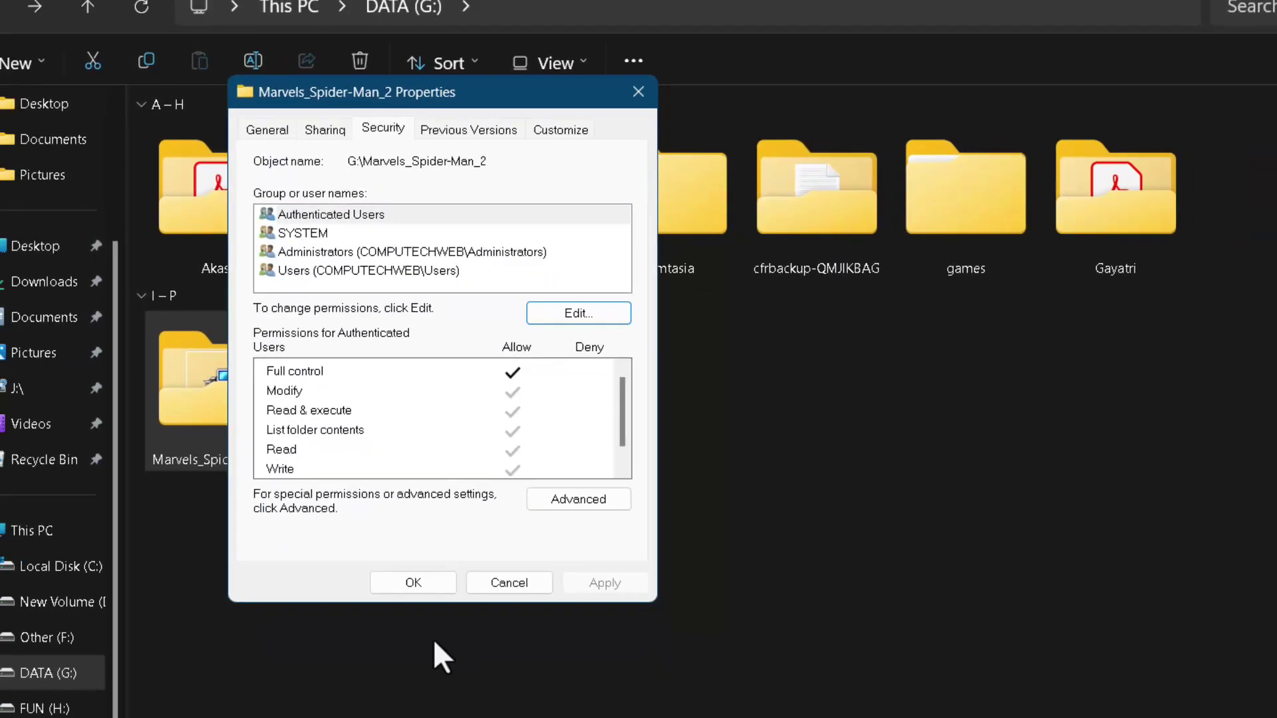
{"action": "left_click", "coordinate": [428, 629]}
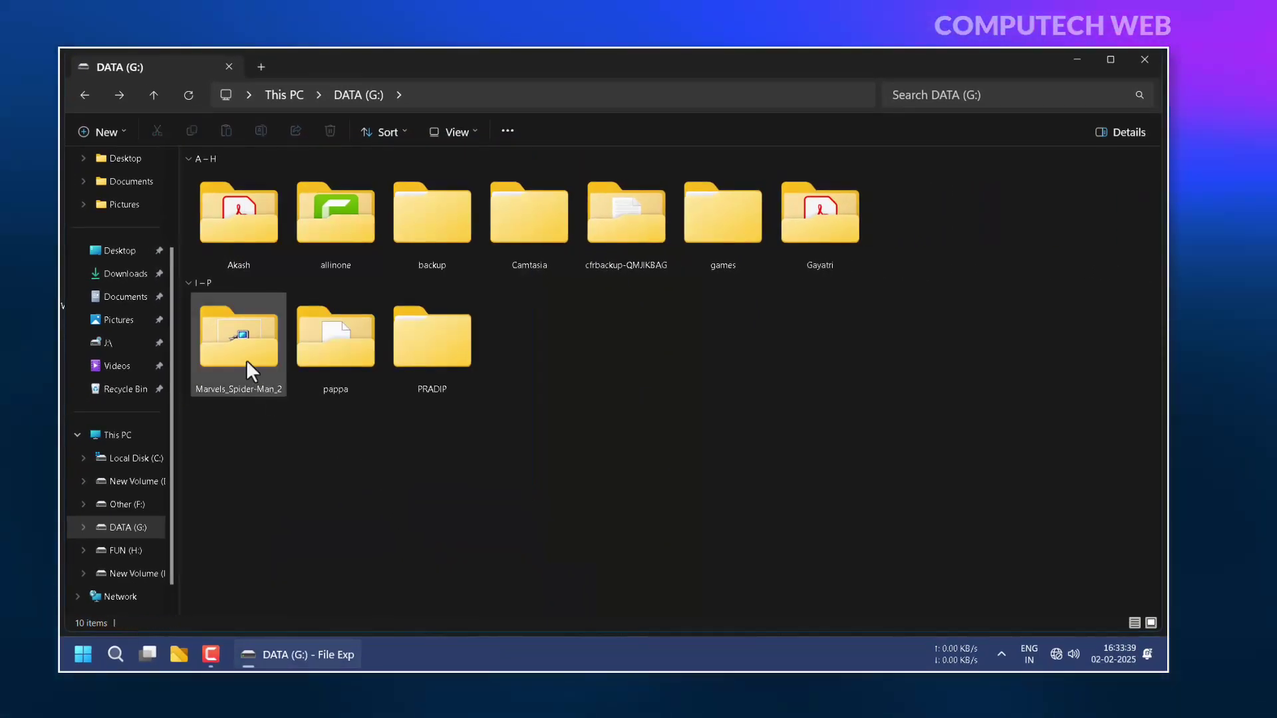
Step: Check the game's BIN files with "Verify BIN files before installation.bat" in the Marvels_Spider-Man_2 folder and close the results
{"action": "double_click", "coordinate": [247, 361]}
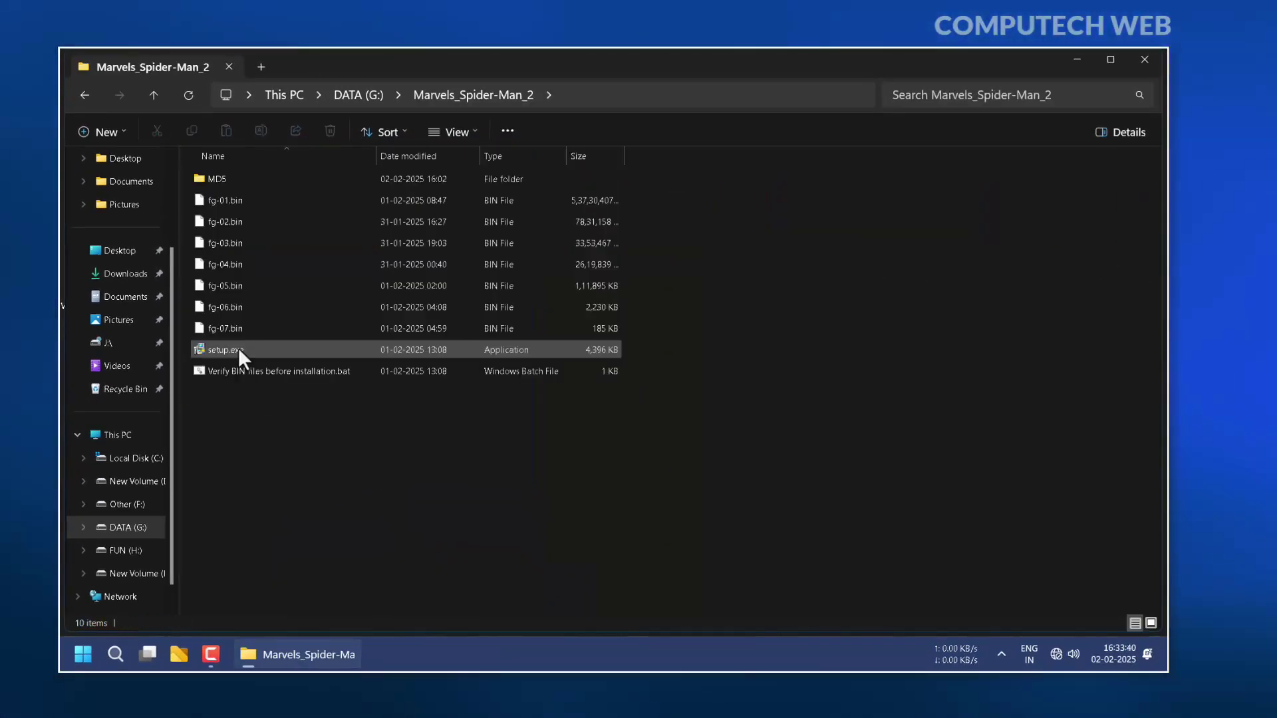
{"action": "right_click", "coordinate": [264, 410]}
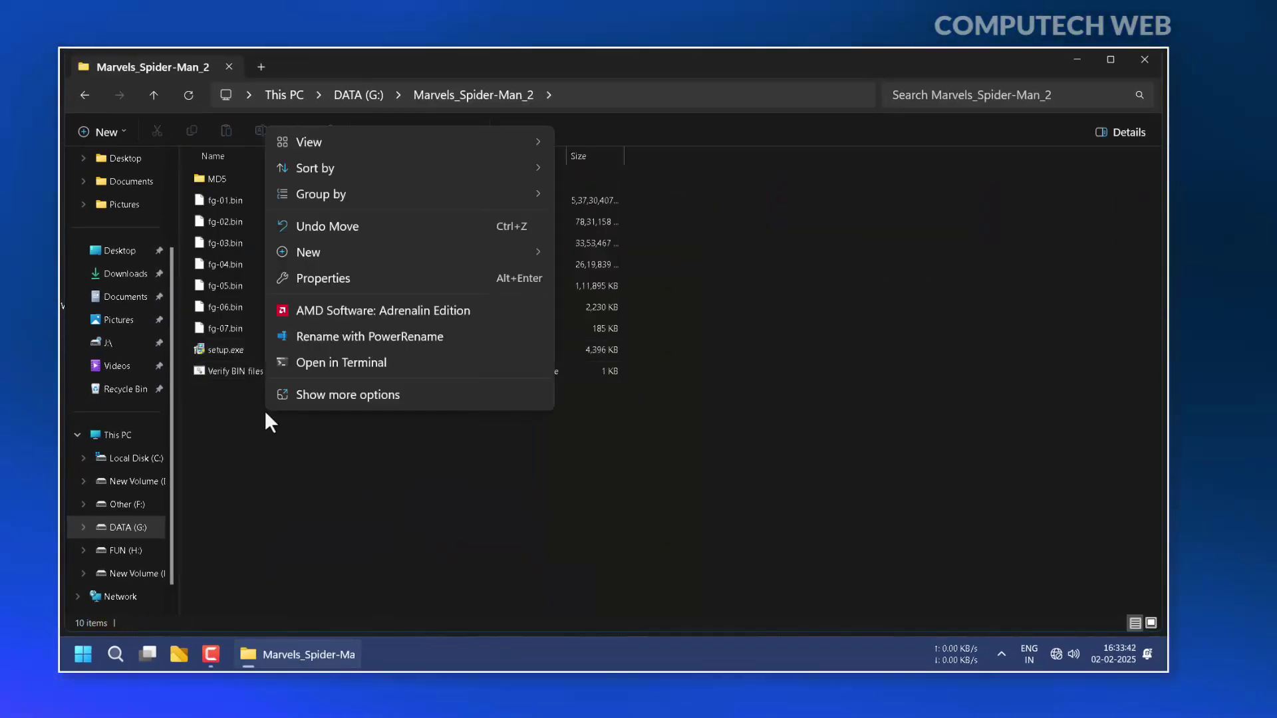
{"action": "left_click", "coordinate": [241, 409]}
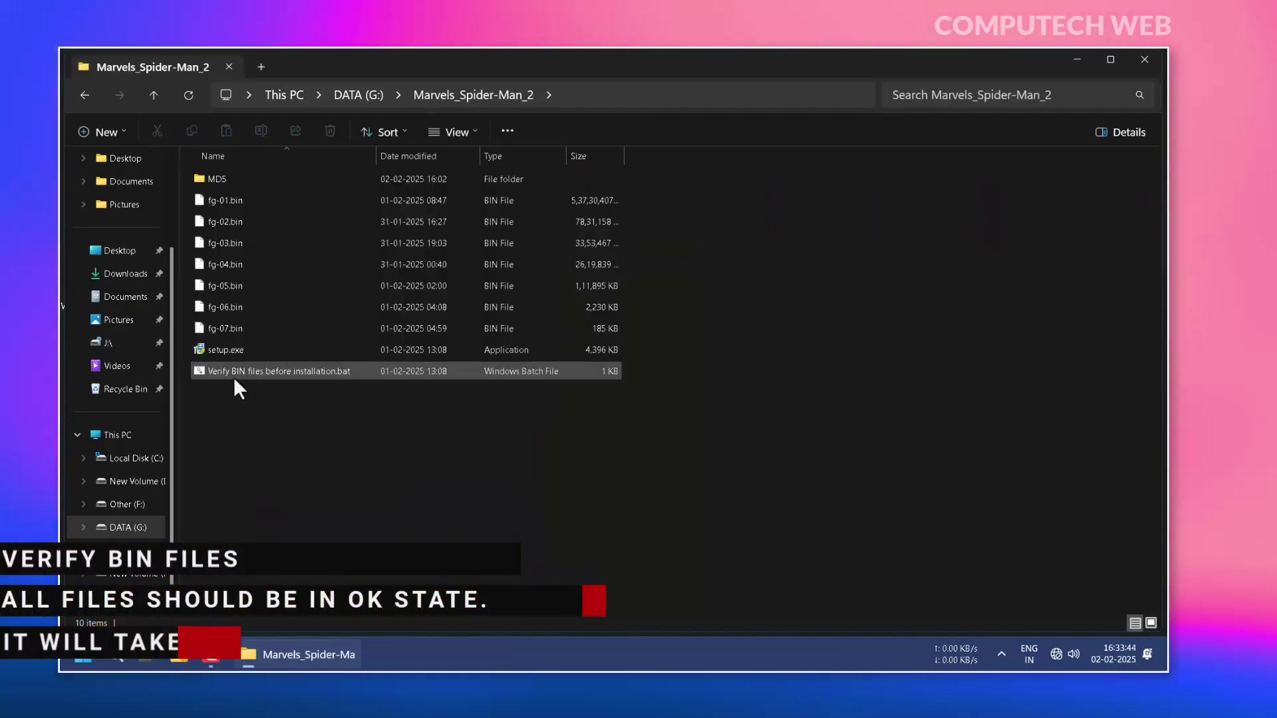
{"action": "double_click", "coordinate": [234, 371]}
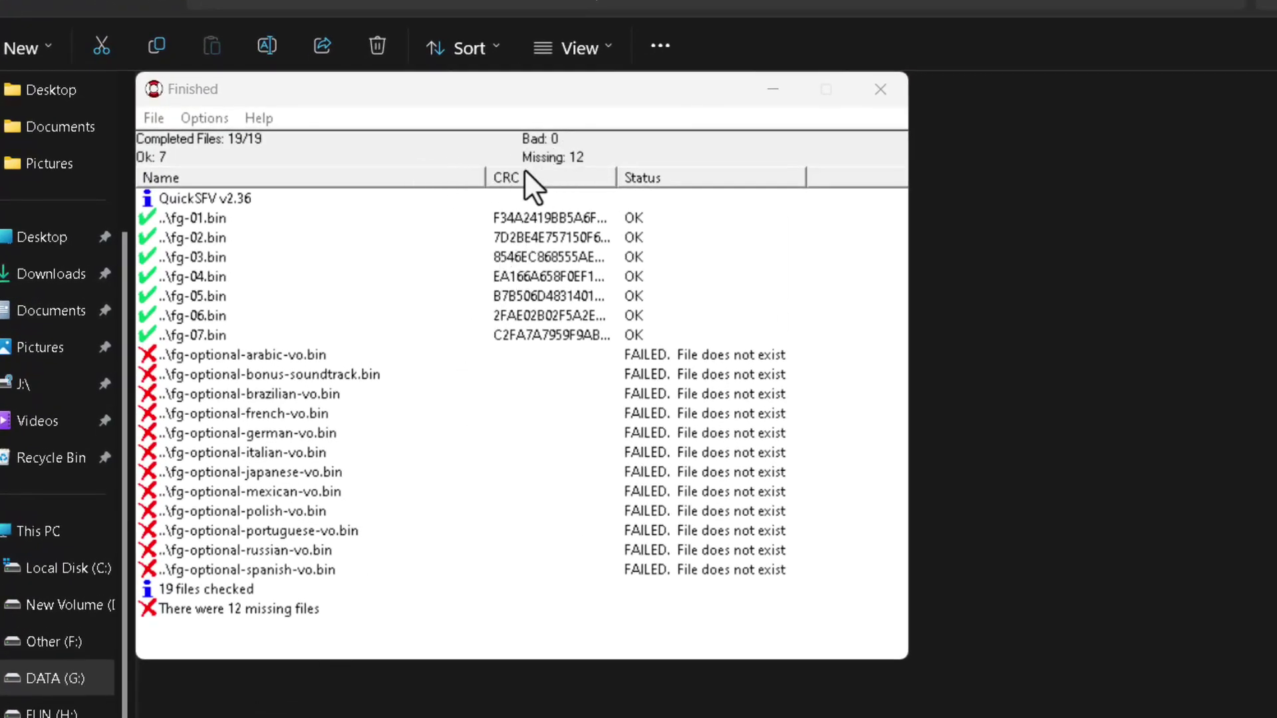
{"action": "left_click", "coordinate": [879, 89]}
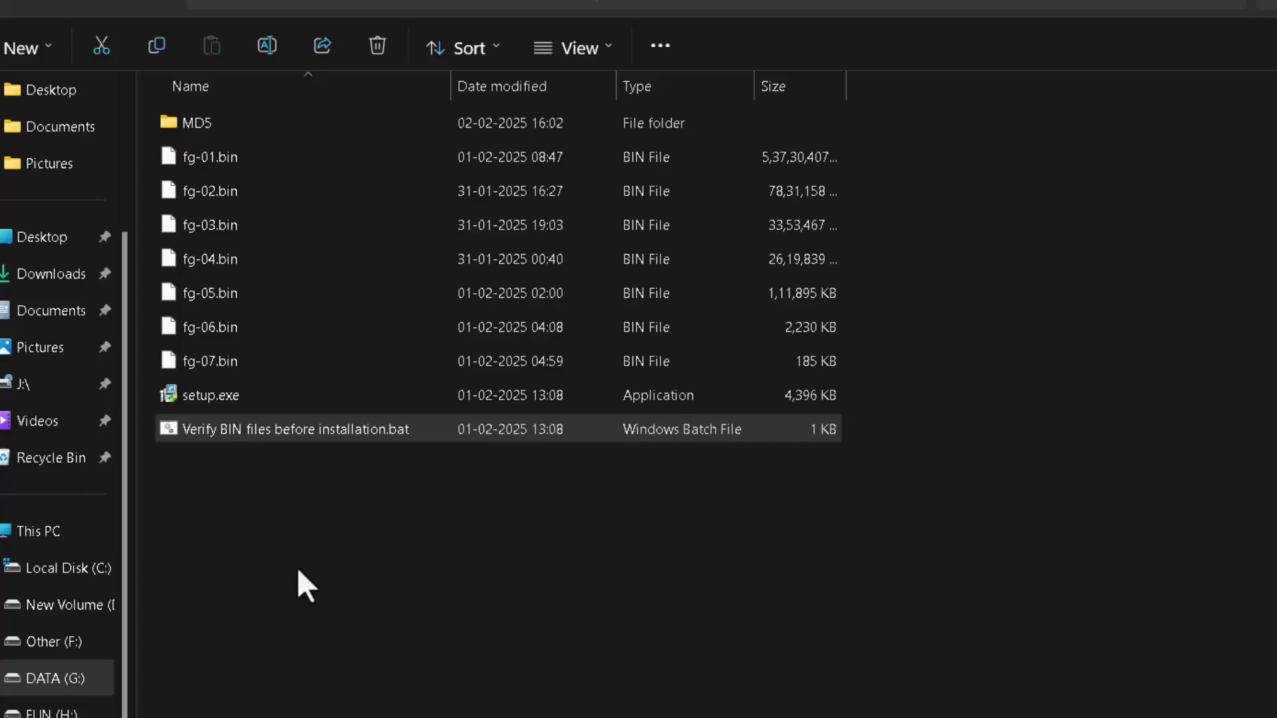
Step: Set setup.exe to always run as an administrator in its compatibility settings
{"action": "left_click", "coordinate": [171, 399]}
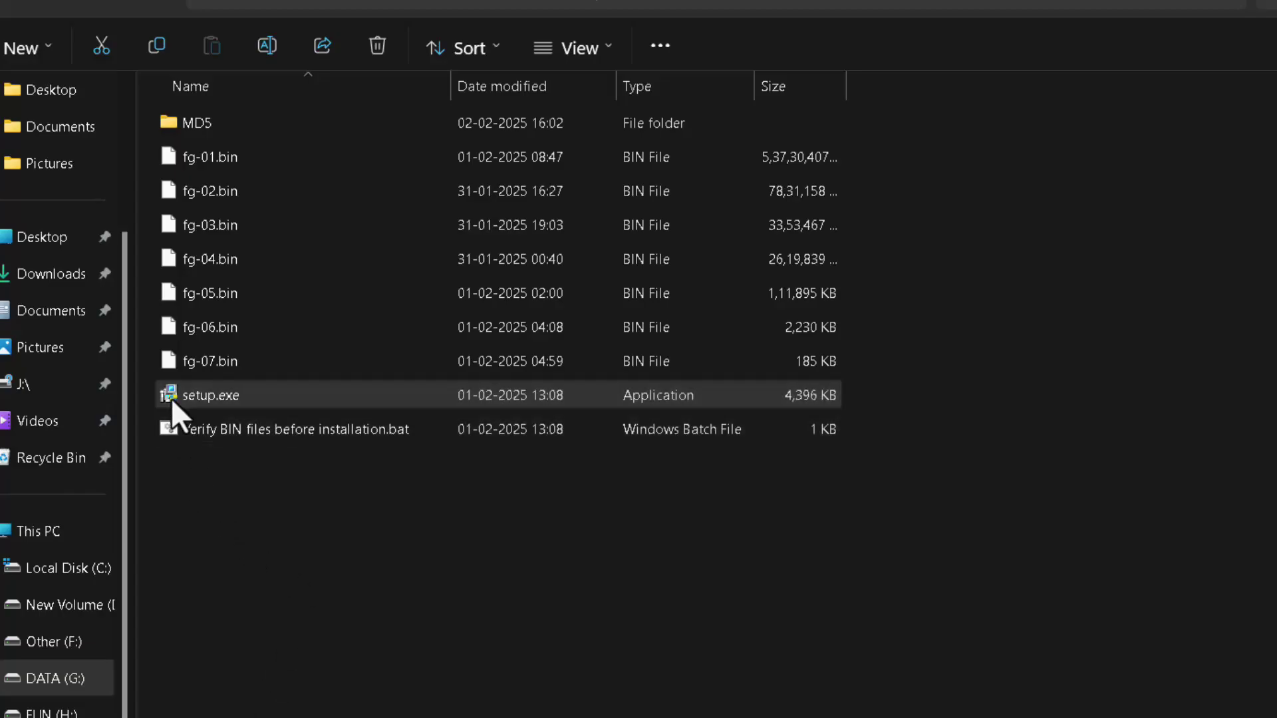
{"action": "right_click", "coordinate": [170, 398]}
{"action": "left_click", "coordinate": [225, 405]}
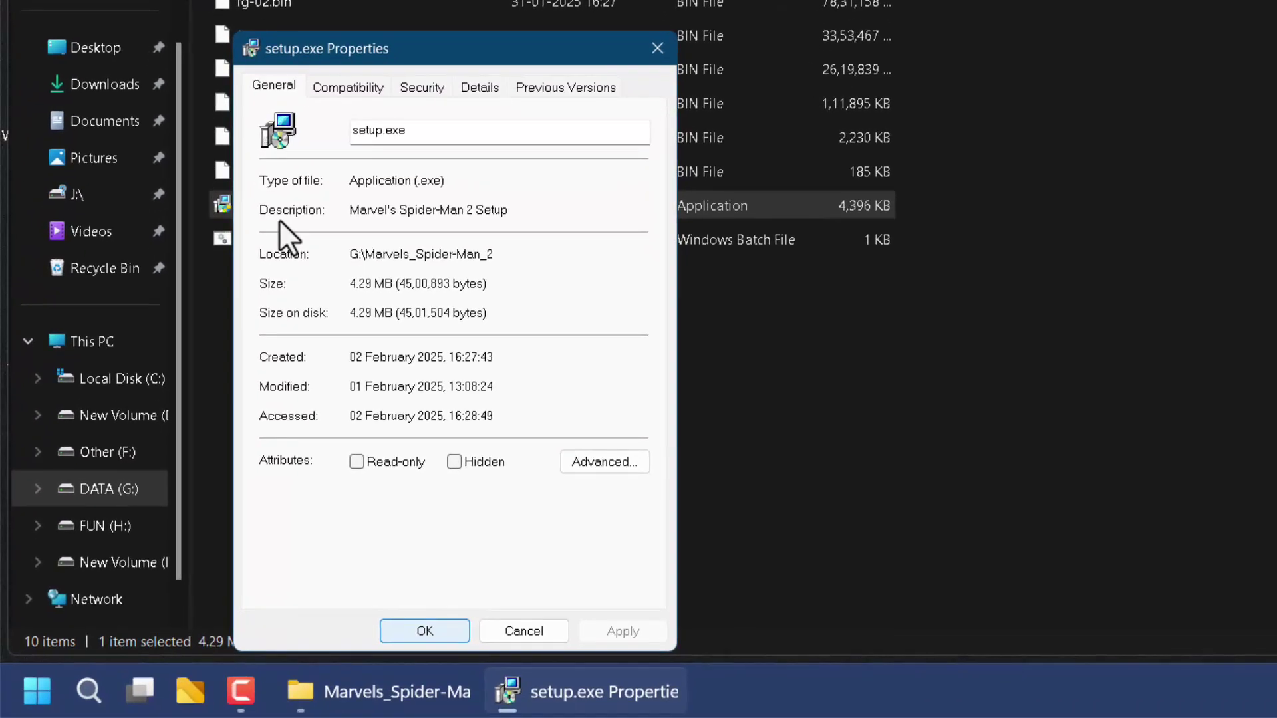
{"action": "left_click", "coordinate": [347, 89]}
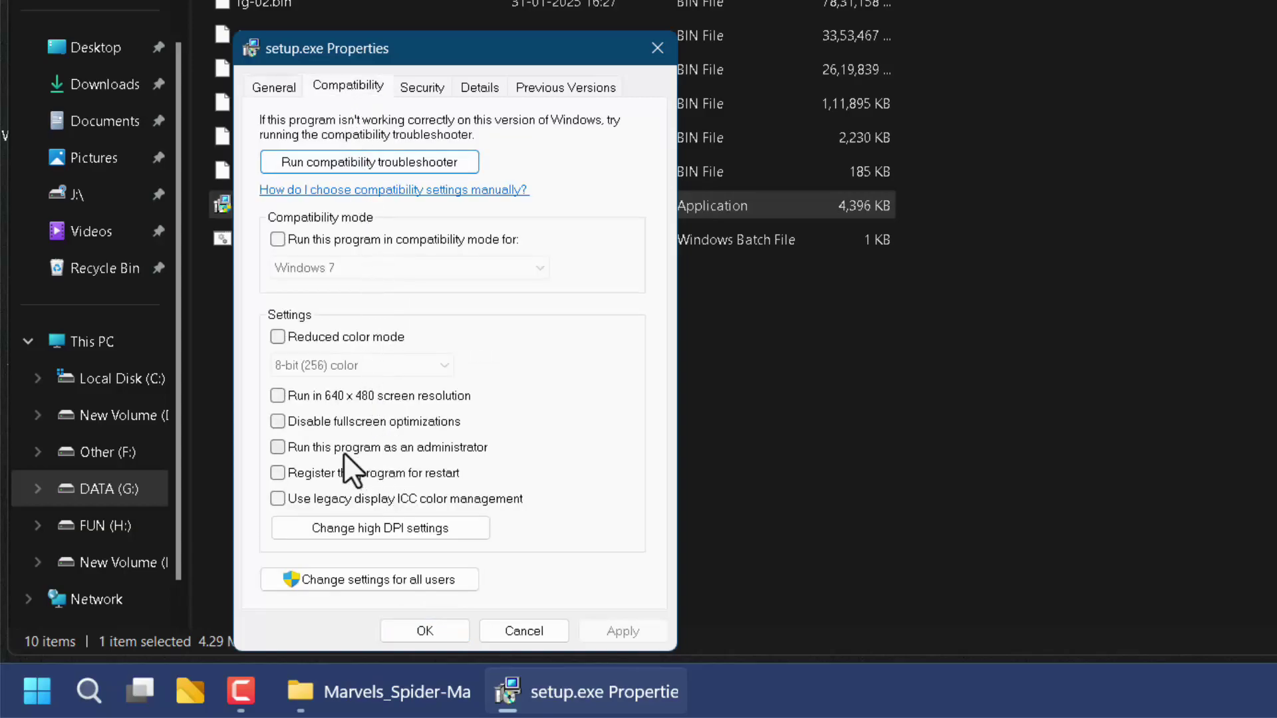
{"action": "left_click", "coordinate": [296, 447]}
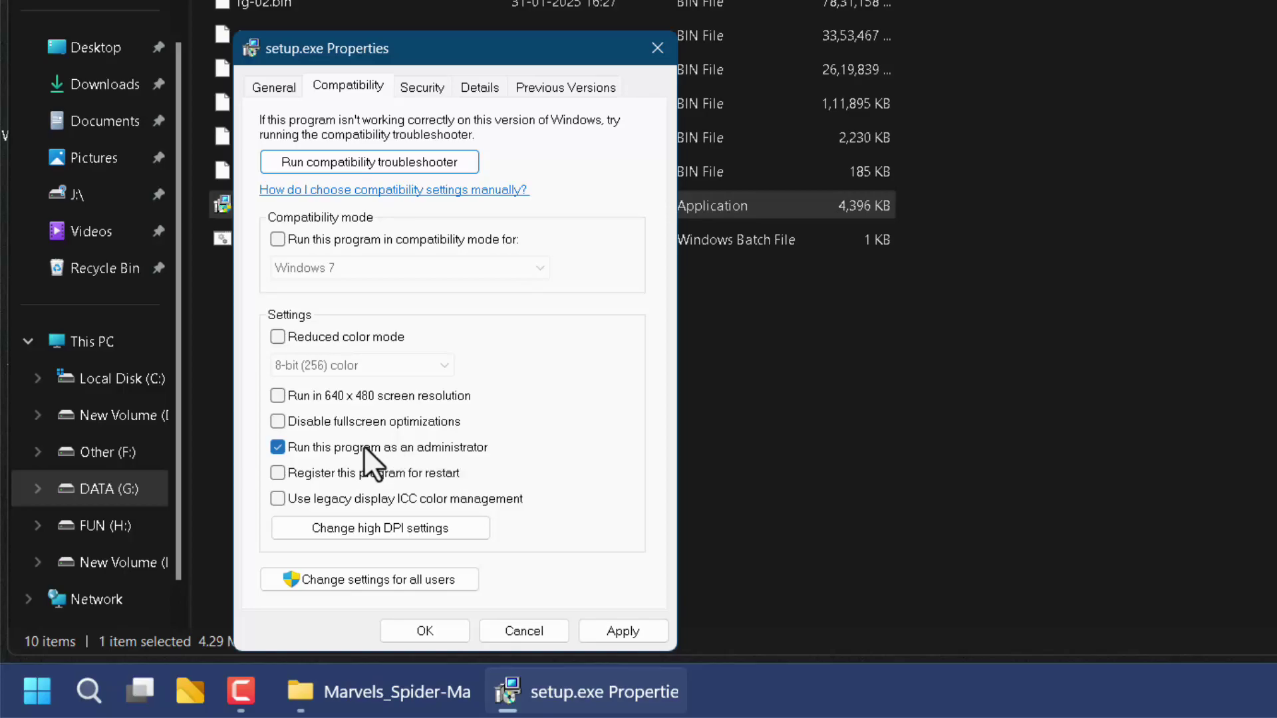
{"action": "left_click", "coordinate": [621, 630]}
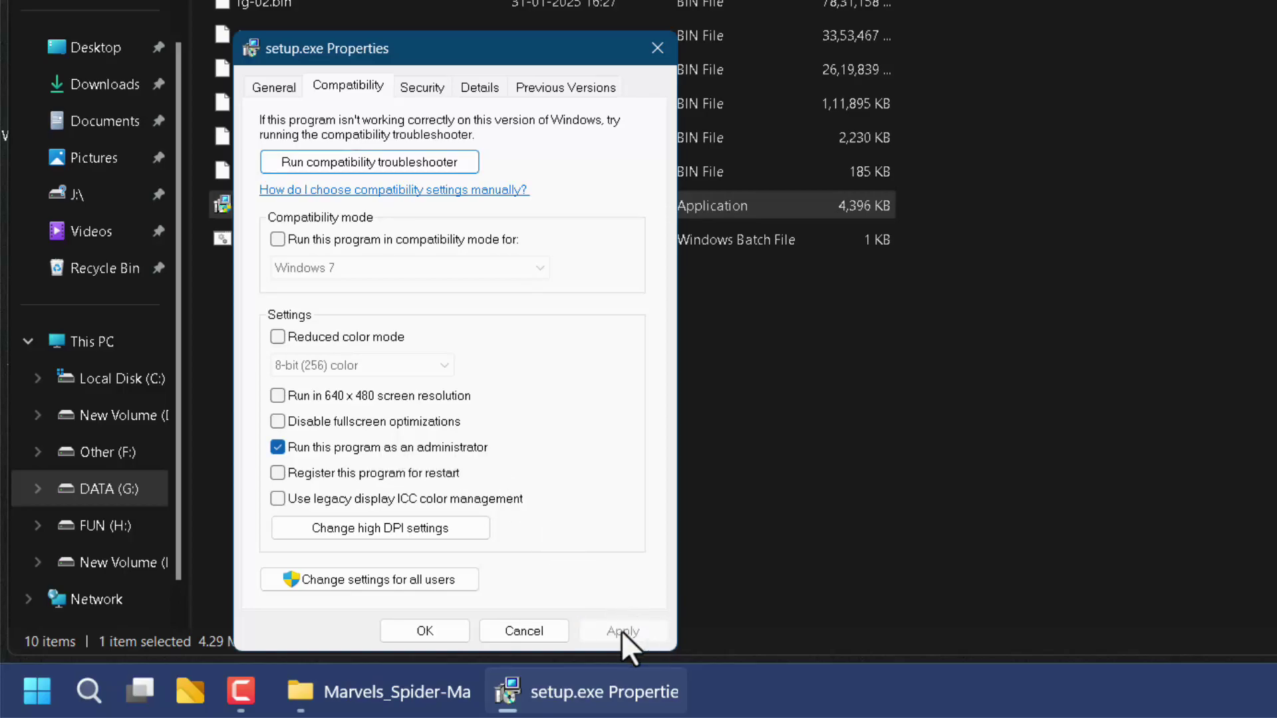
{"action": "left_click", "coordinate": [432, 631]}
{"action": "left_click", "coordinate": [386, 404]}
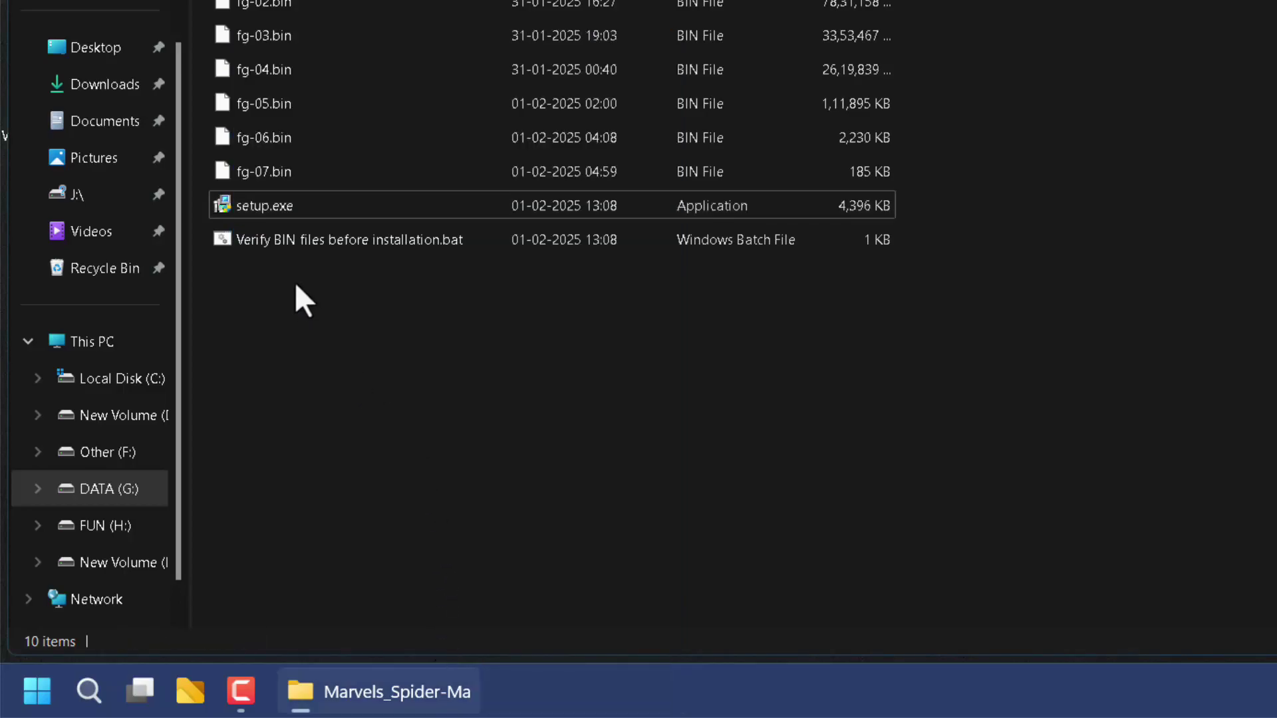
Step: Start setup.exe in English and advance past the welcome and information pages to the destination selection
{"action": "double_click", "coordinate": [260, 207]}
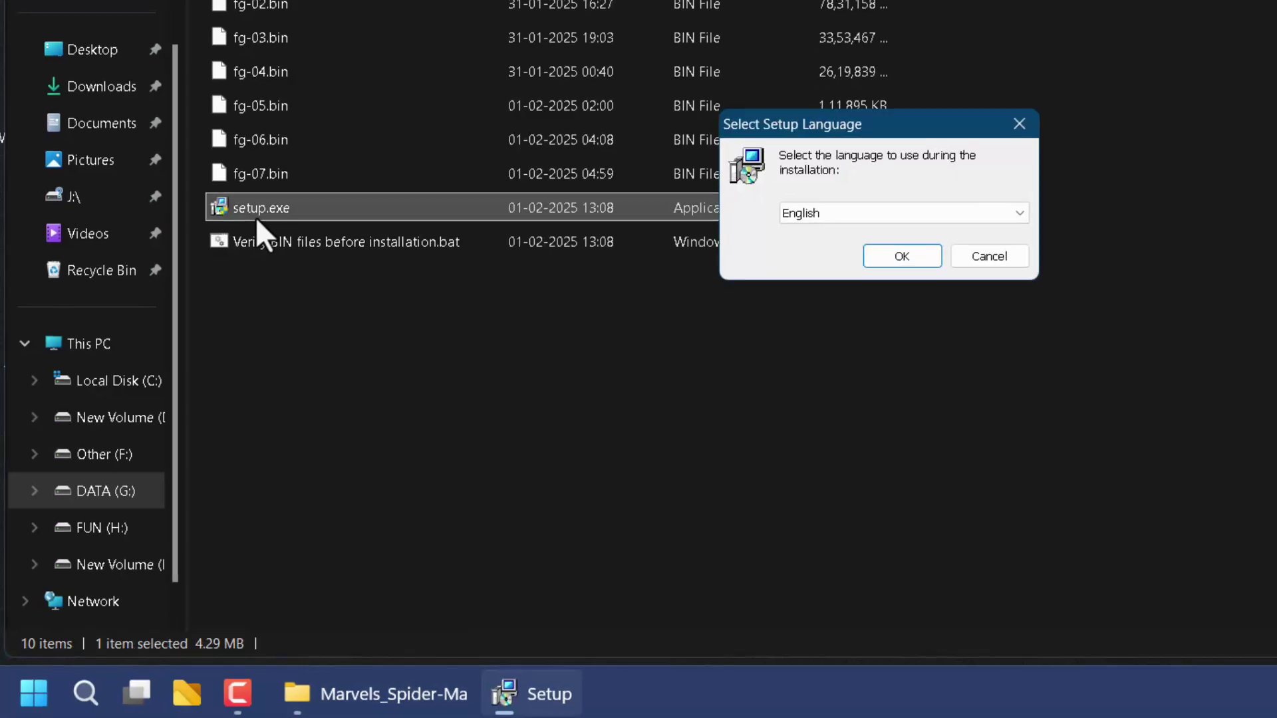
{"action": "left_click", "coordinate": [661, 410]}
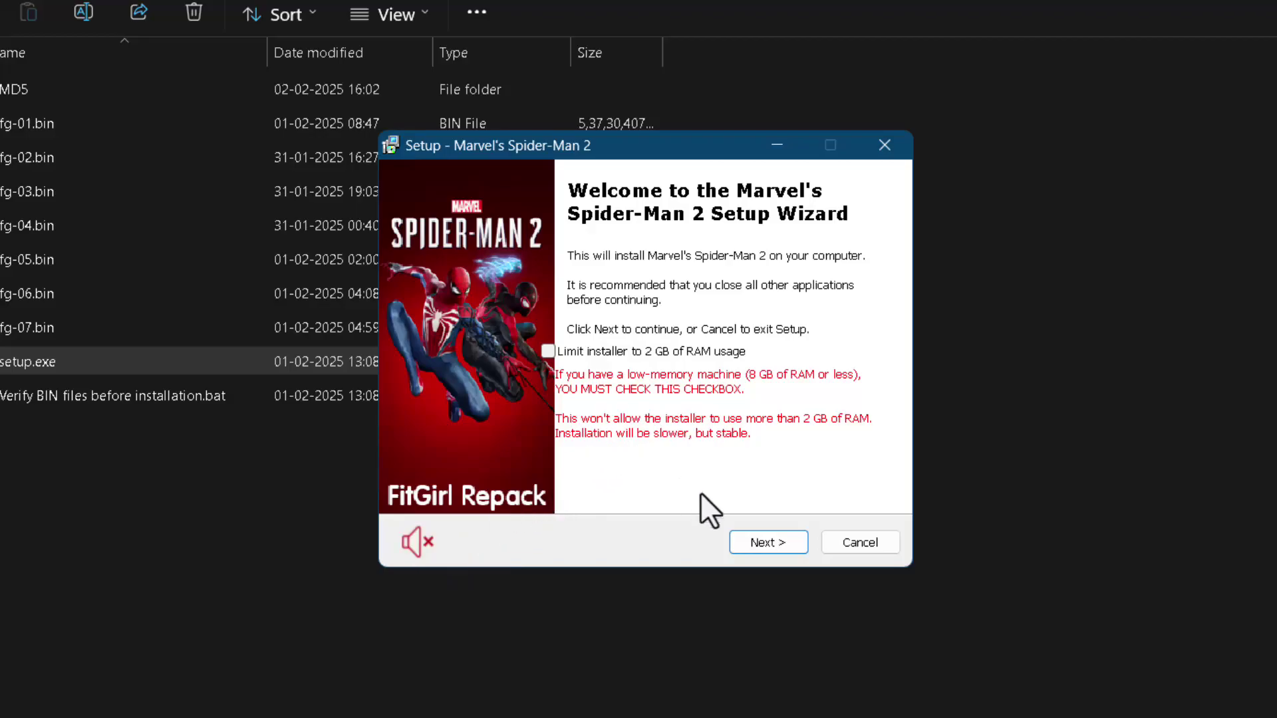
{"action": "left_click", "coordinate": [758, 532]}
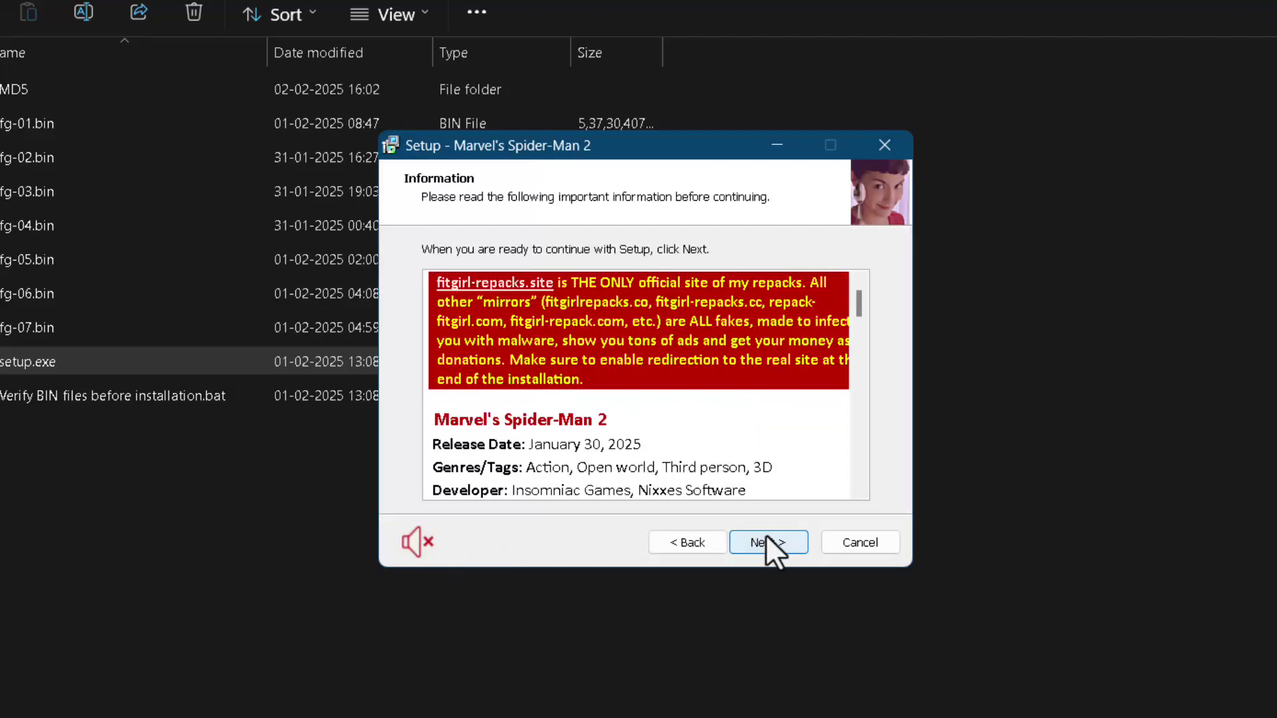
{"action": "scroll", "coordinate": [752, 455], "scroll_direction": "down", "scroll_amount": 5}
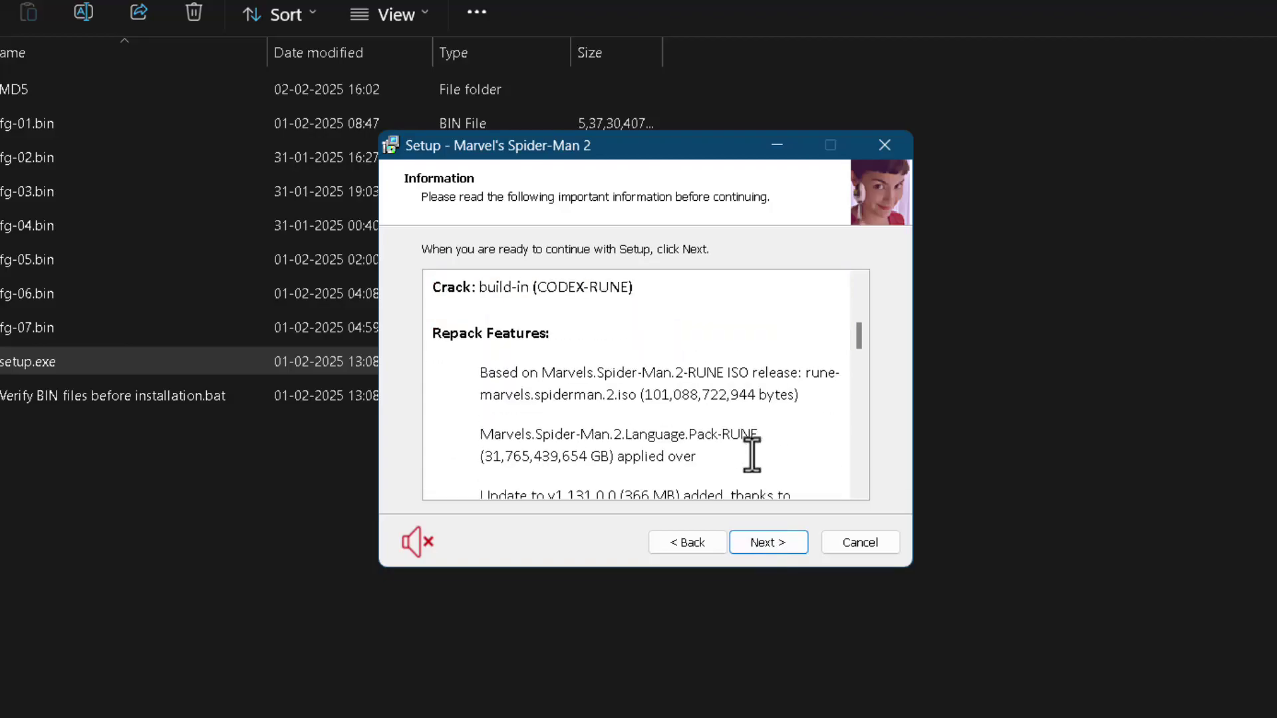
{"action": "scroll", "coordinate": [752, 456], "scroll_direction": "down", "scroll_amount": 5}
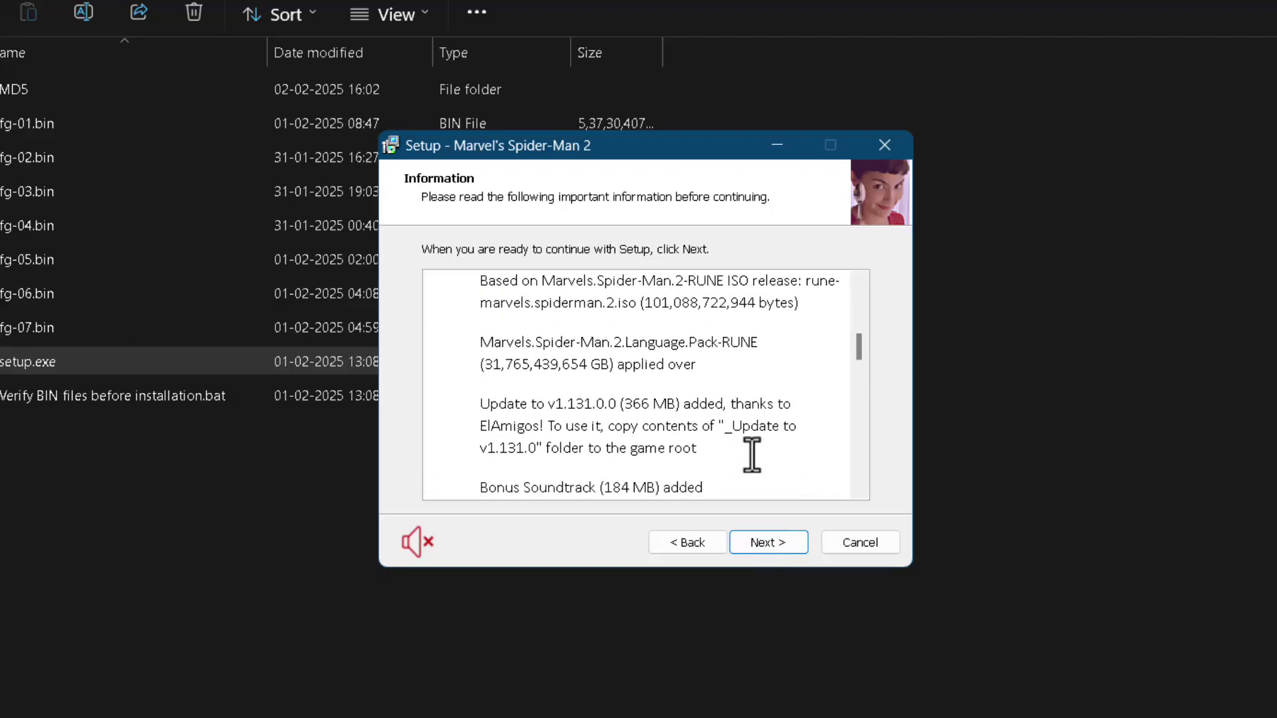
{"action": "left_click", "coordinate": [773, 538]}
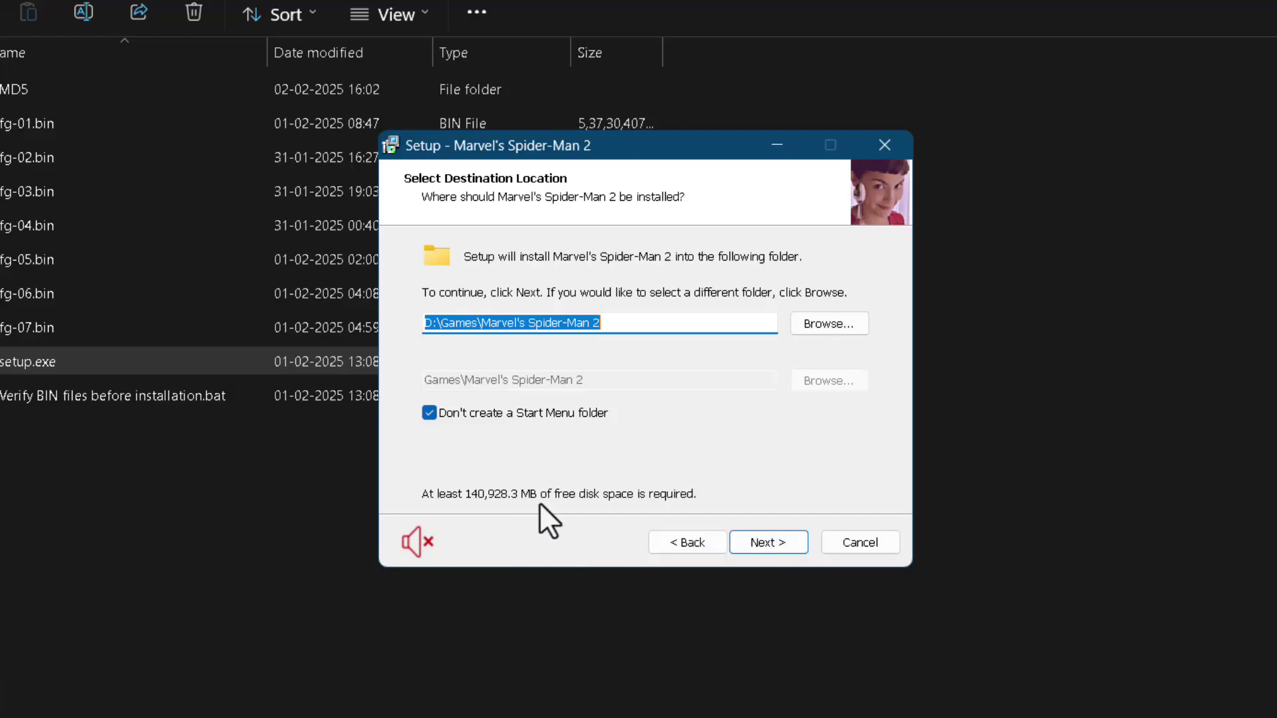
Step: Set the installation destination to New Volume (I:), giving the path I:\Marvel's Spider-Man 2
{"action": "left_click", "coordinate": [829, 323]}
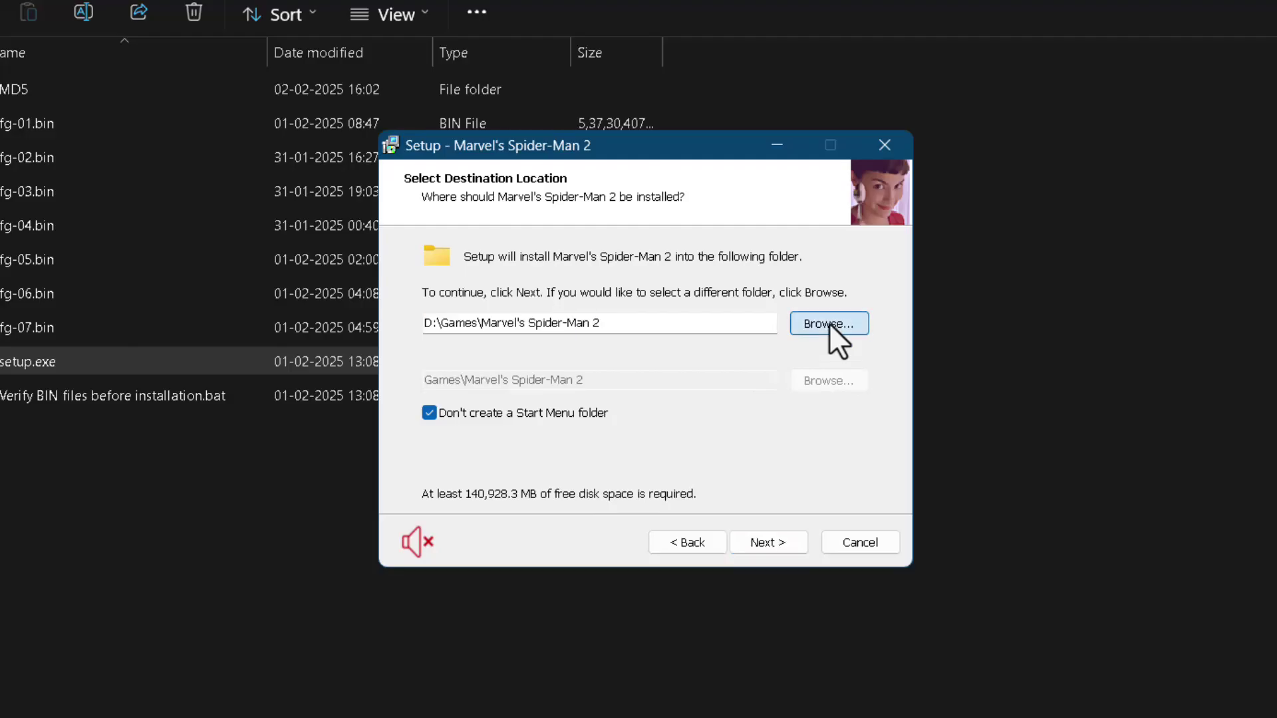
{"action": "left_click", "coordinate": [580, 482]}
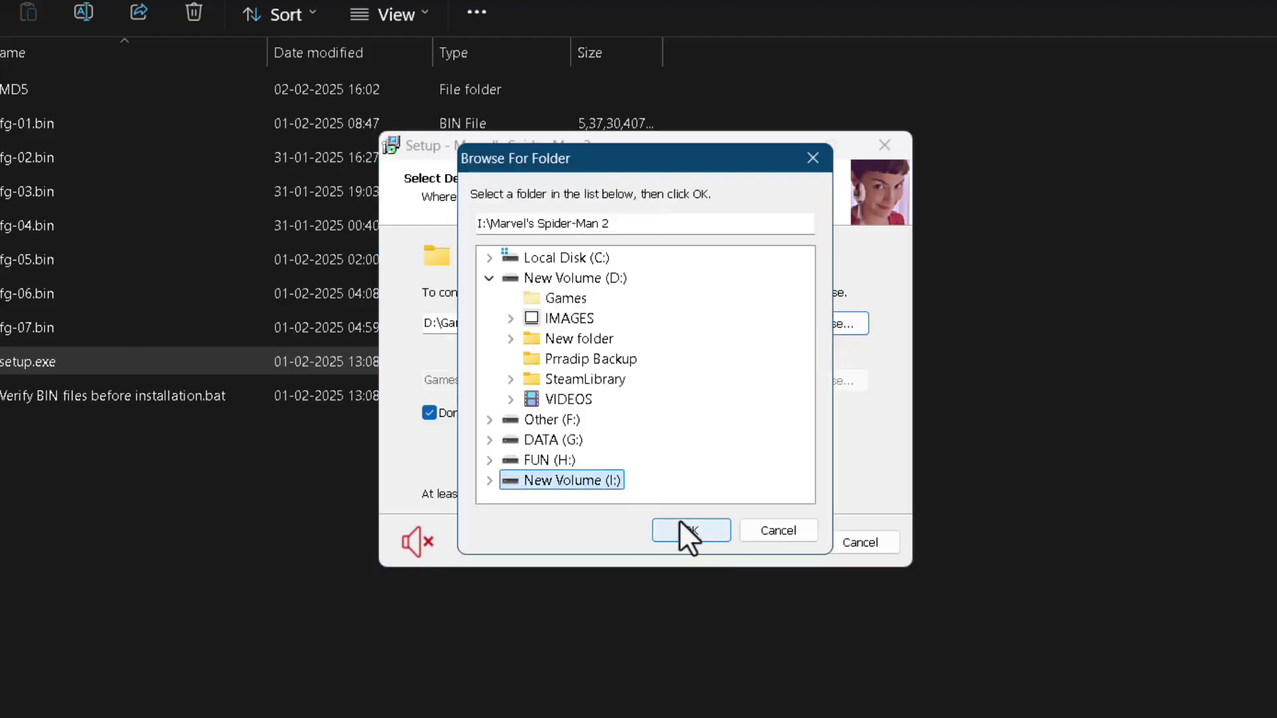
{"action": "left_click", "coordinate": [685, 529]}
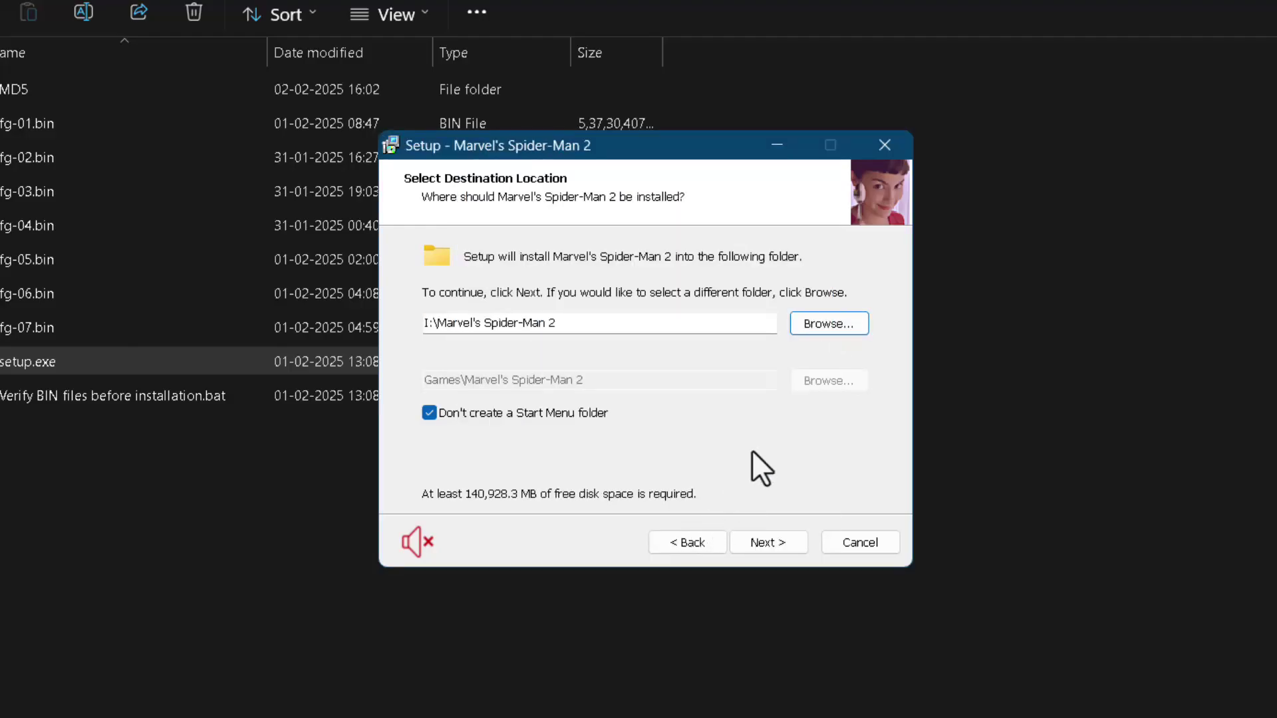
Step: Set the installation folder to I:\Games\Marvel's Spider-Man 2 and continue to the component selection despite the disk space shortage
{"action": "left_click", "coordinate": [829, 323]}
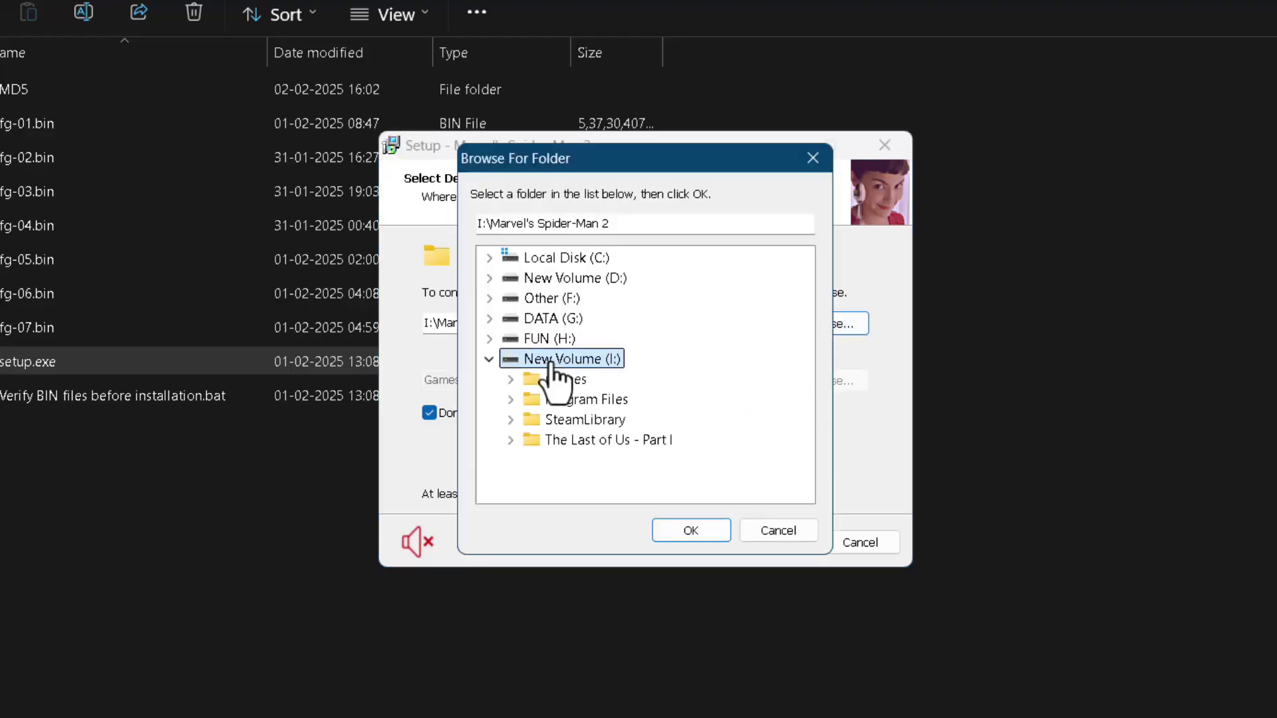
{"action": "left_click", "coordinate": [559, 379]}
{"action": "left_click", "coordinate": [716, 525]}
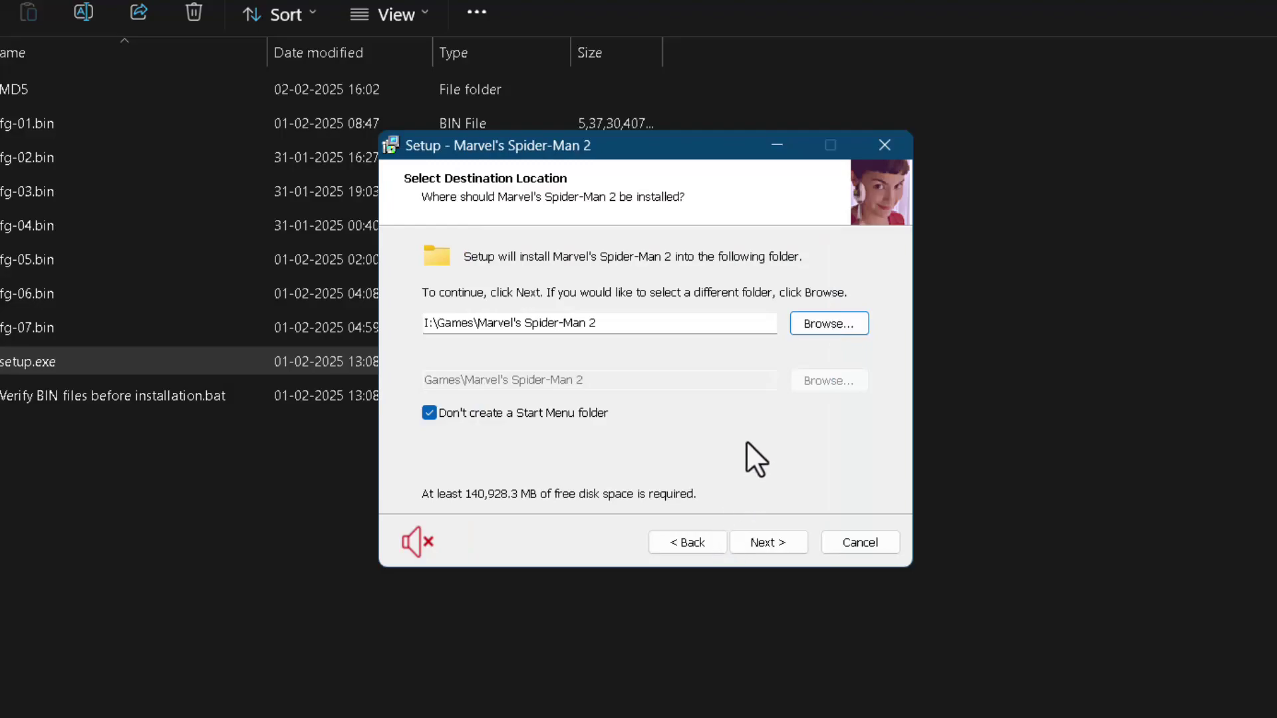
{"action": "left_click", "coordinate": [790, 547]}
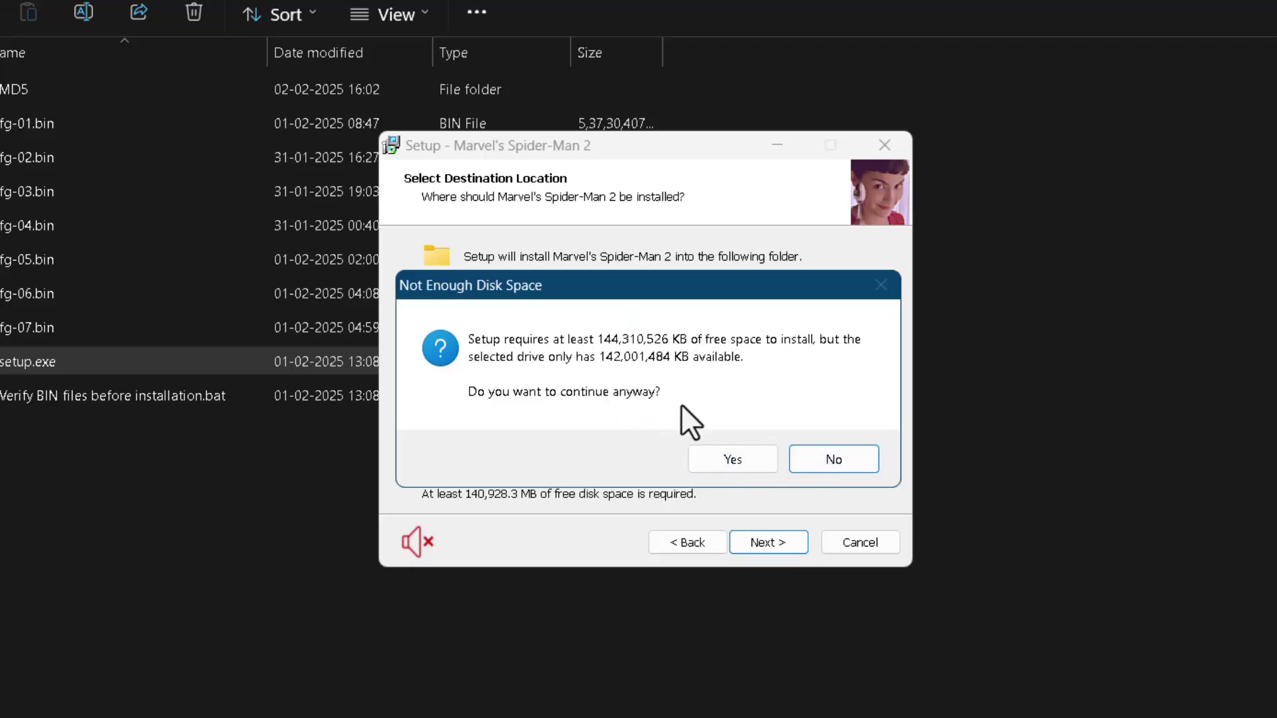
{"action": "left_click", "coordinate": [732, 459]}
{"action": "scroll", "coordinate": [710, 441], "scroll_direction": "down", "scroll_amount": 5}
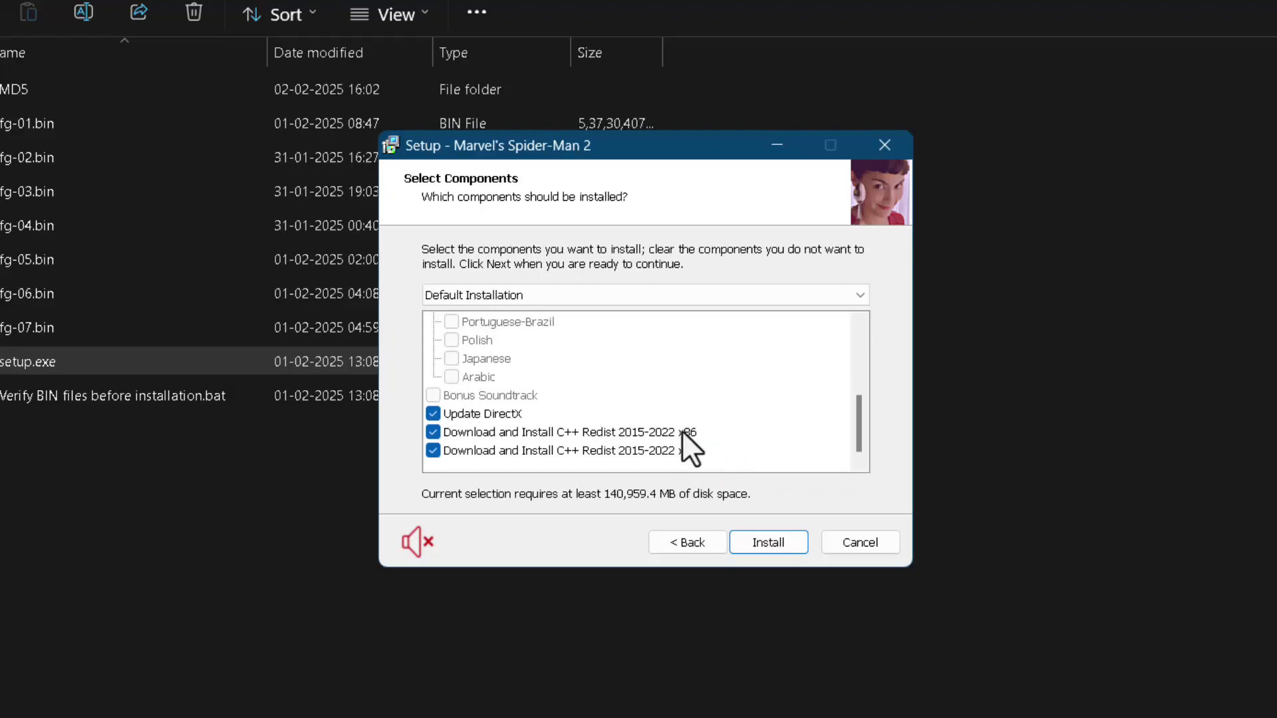
Step: Deselect Update DirectX and both C++ Redist 2015-2022 components, start the installation despite the disk space shortage, and clear the folder window away
{"action": "left_click", "coordinate": [438, 413]}
{"action": "left_click", "coordinate": [459, 434]}
{"action": "left_click", "coordinate": [468, 448]}
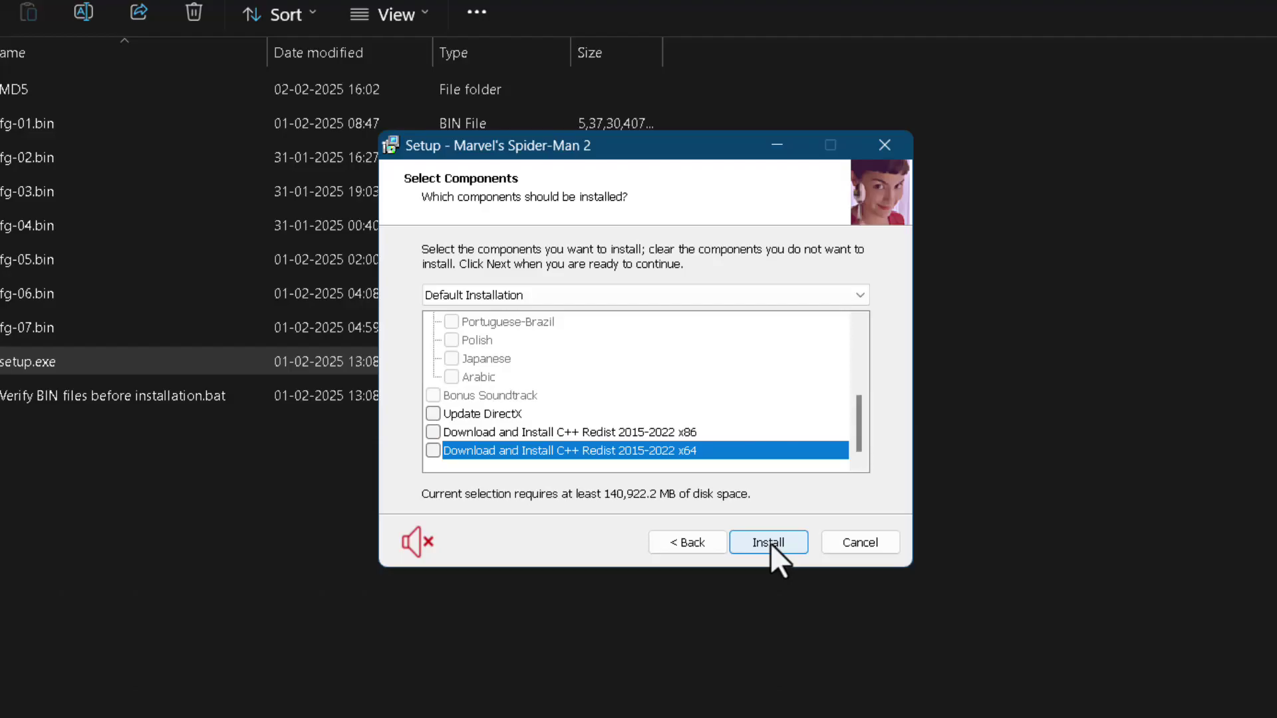
{"action": "left_click", "coordinate": [770, 544]}
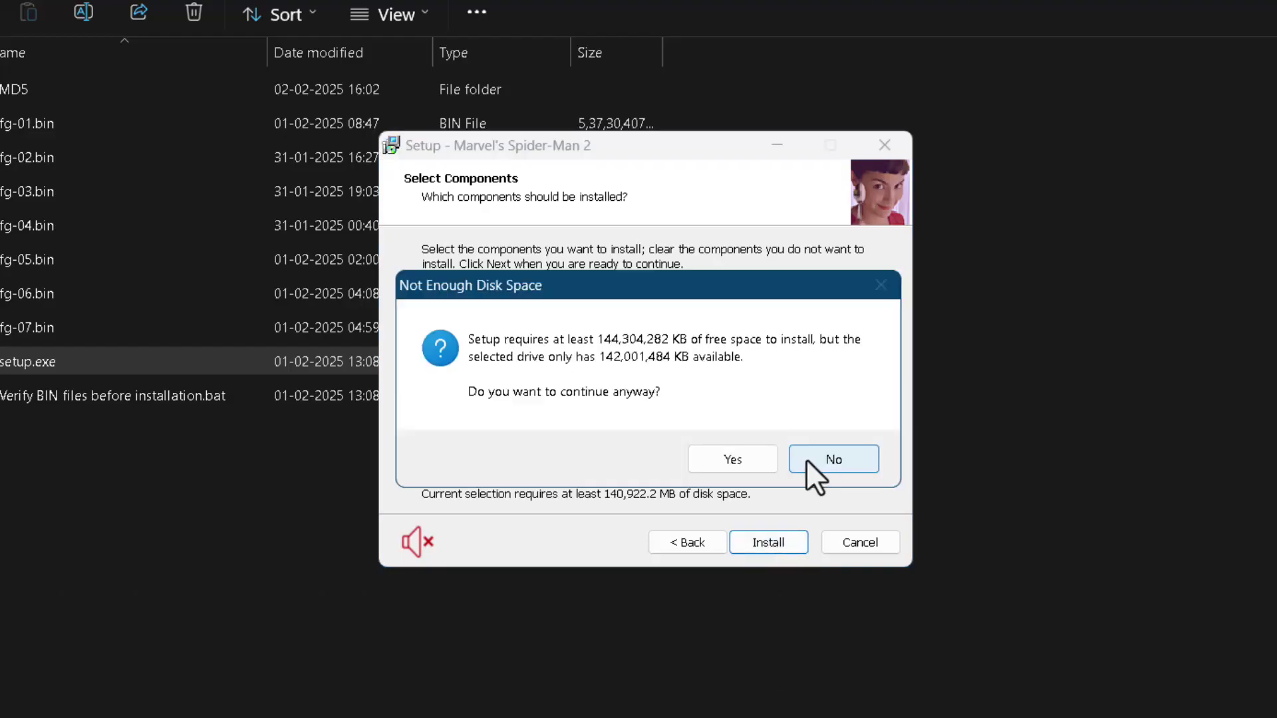
{"action": "left_click", "coordinate": [736, 464]}
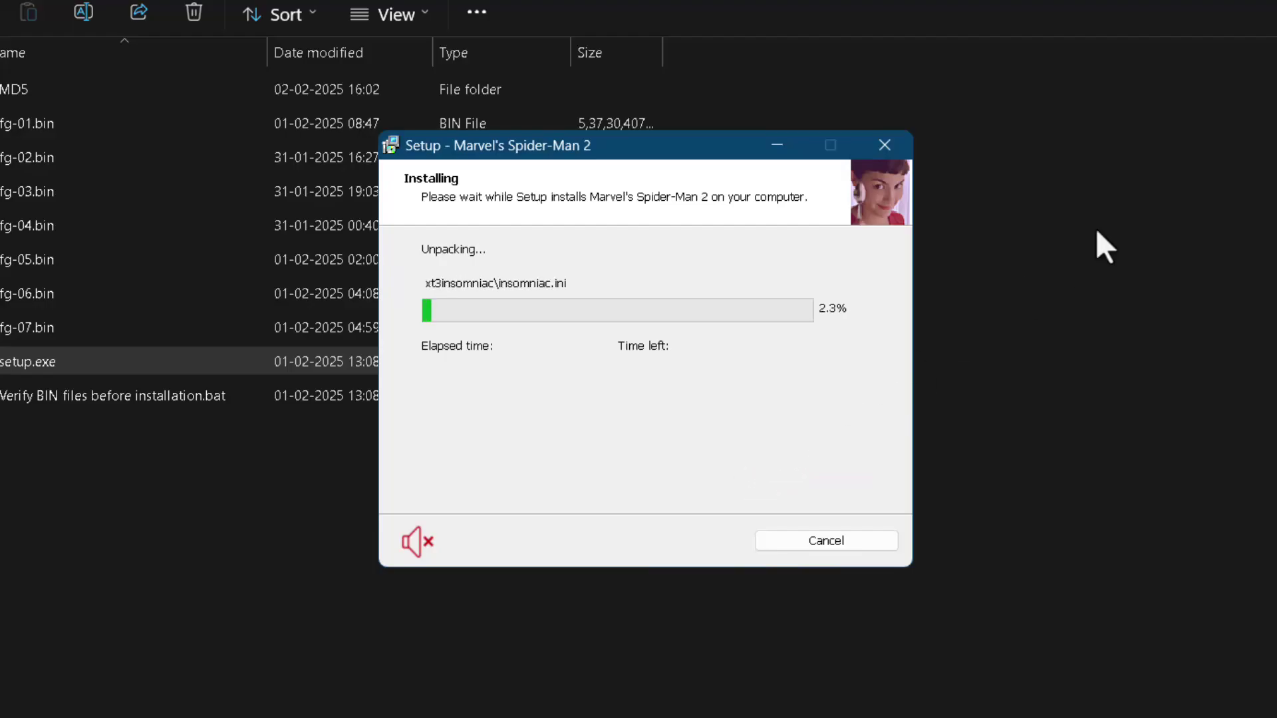
{"action": "left_click", "coordinate": [1195, 46]}
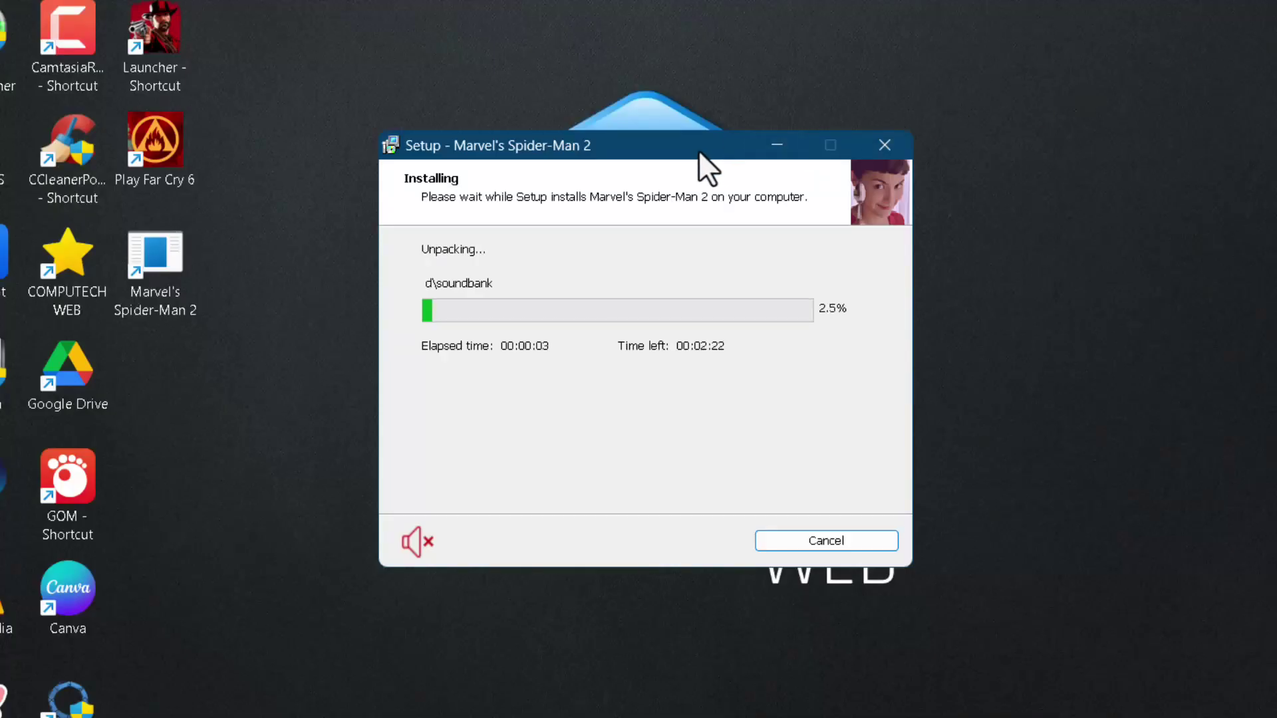
{"action": "left_click_drag", "start_coordinate": [699, 149], "coordinate": [698, 30]}
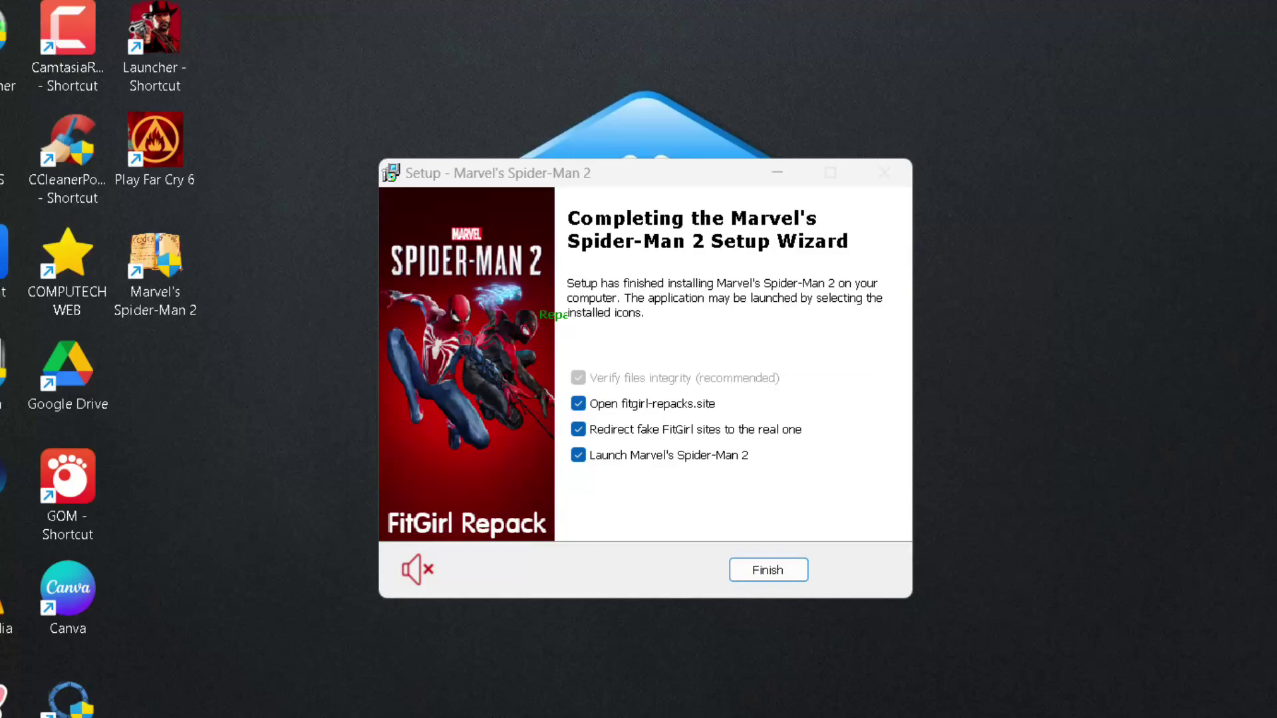
{"action": "key", "text": "super+a"}
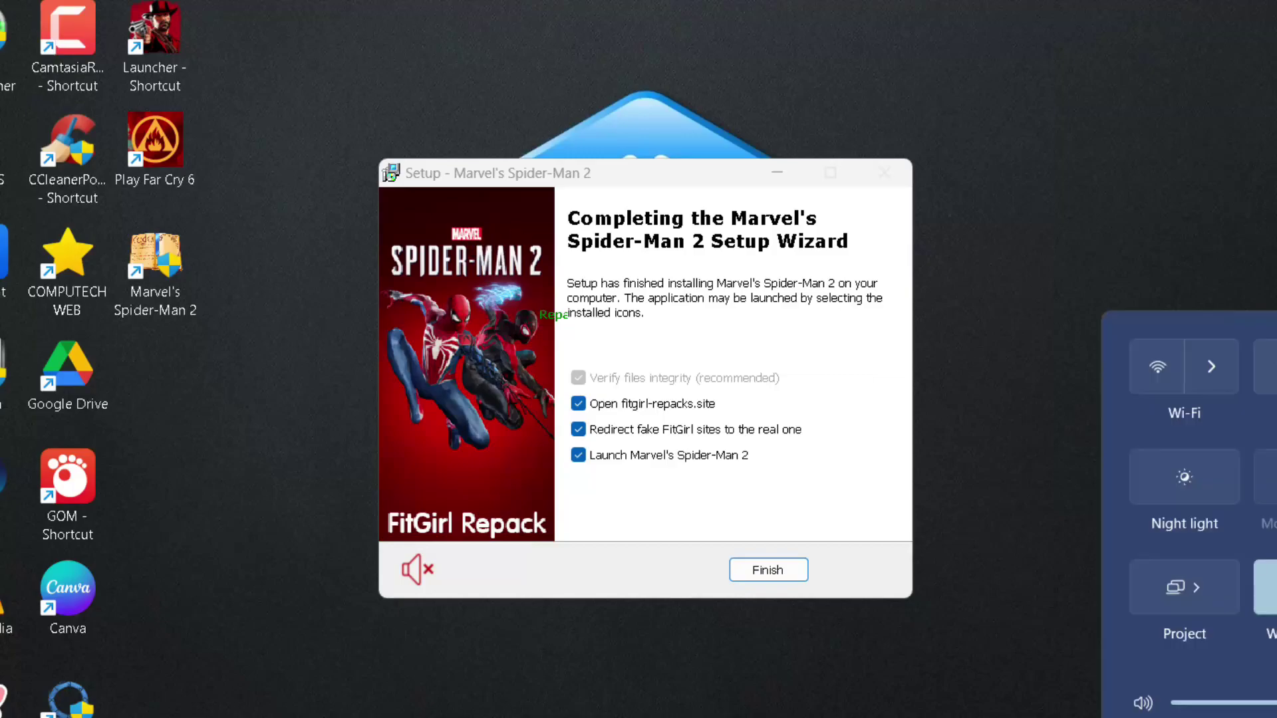
{"action": "key", "text": "Escape"}
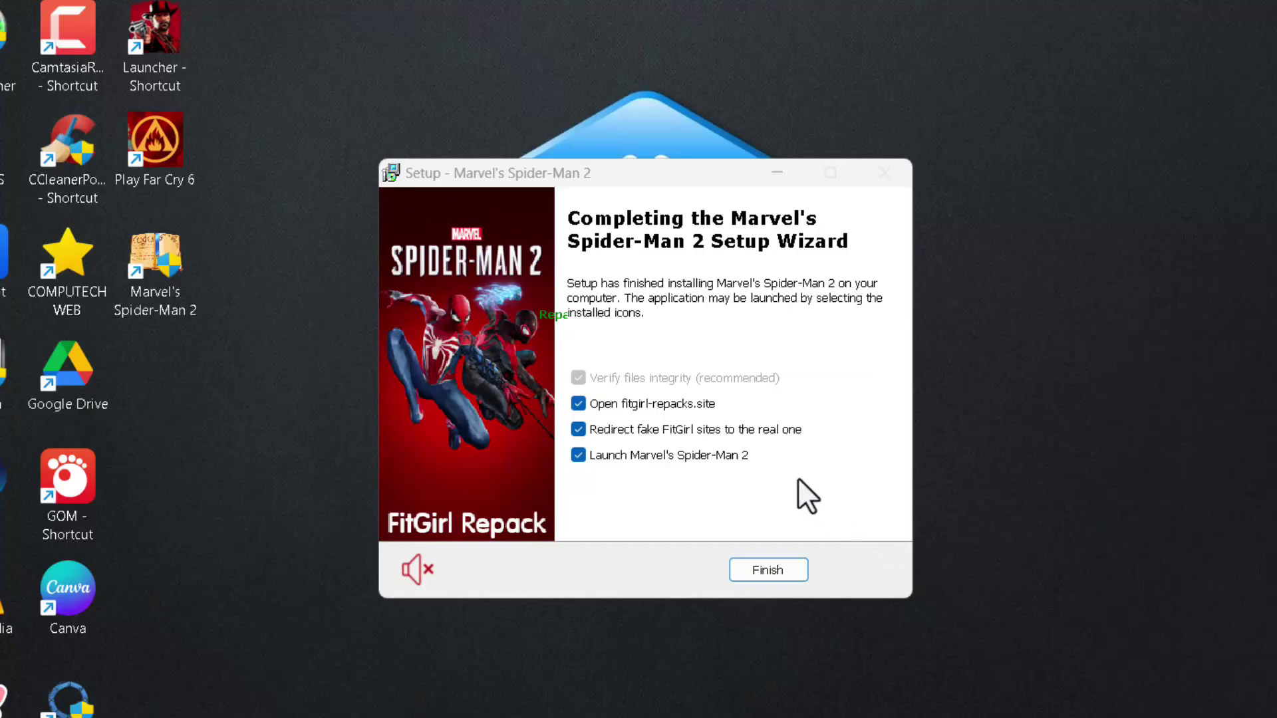
Step: Finish the setup wizard without opening fitgirl-repacks.site, redirecting fake sites or launching the game, and close the QuickSFV file check
{"action": "left_click", "coordinate": [636, 407]}
{"action": "left_click", "coordinate": [636, 425]}
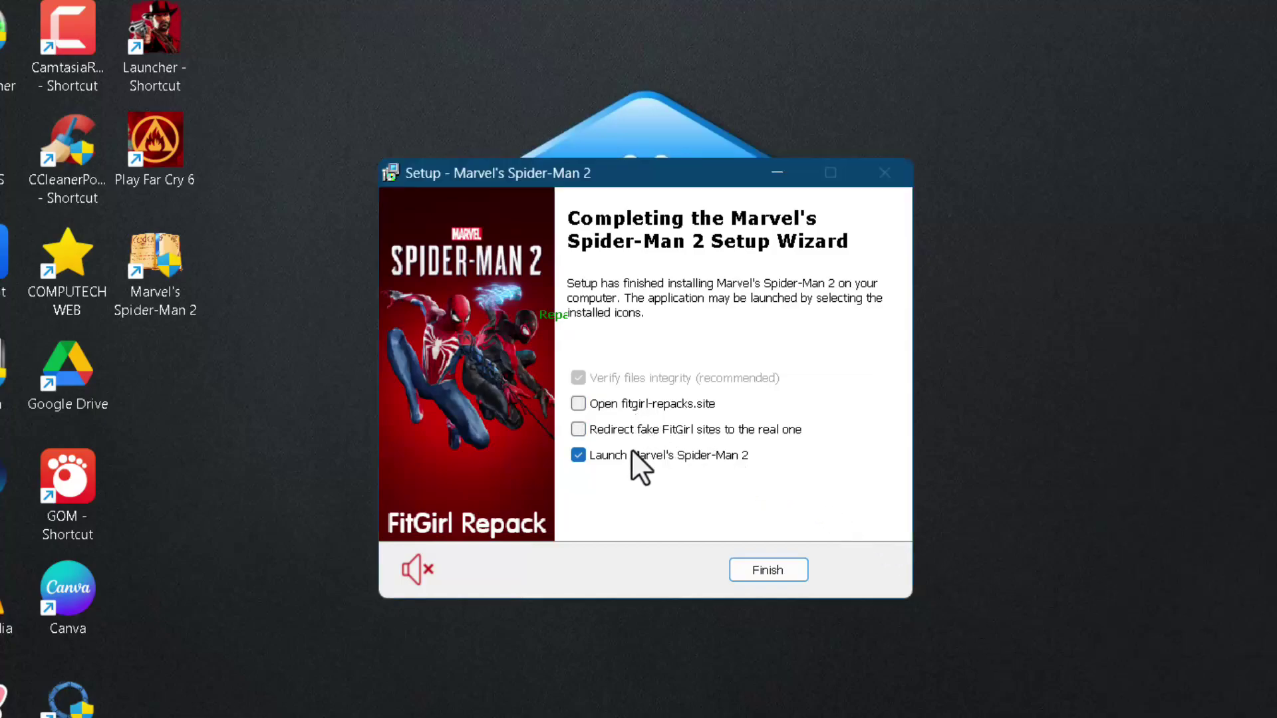
{"action": "left_click", "coordinate": [636, 455]}
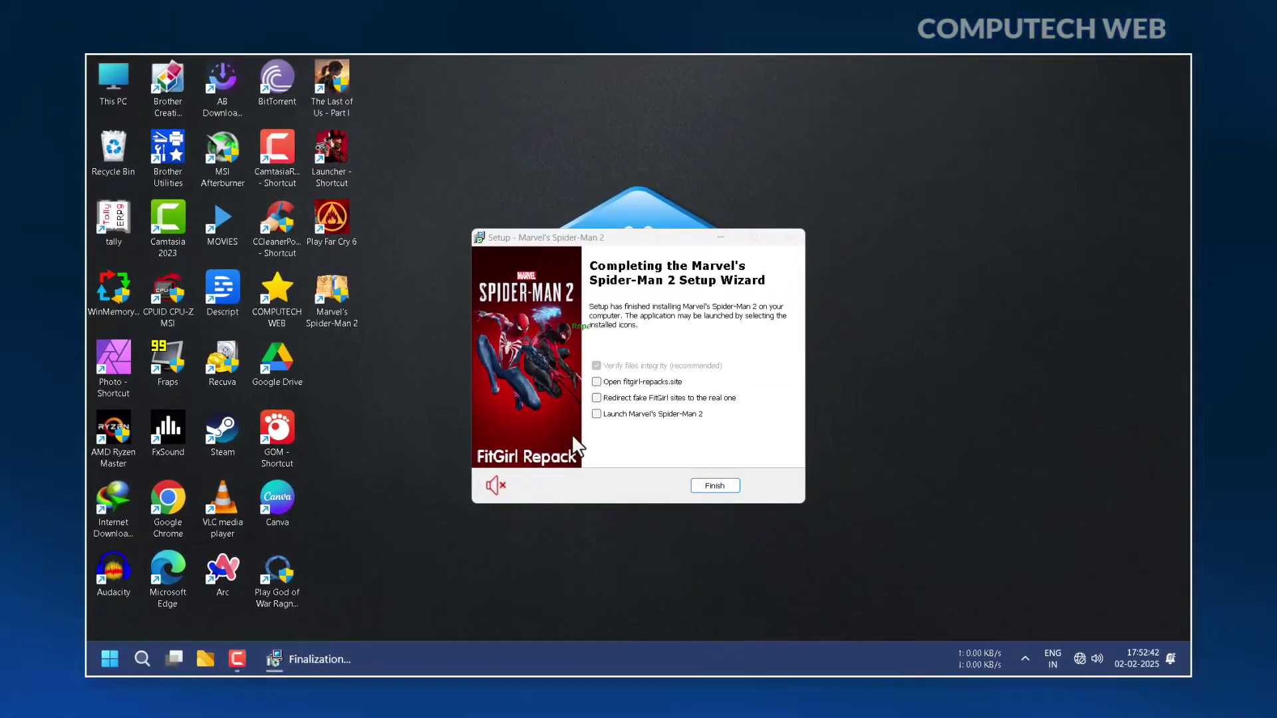
{"action": "left_click", "coordinate": [718, 486]}
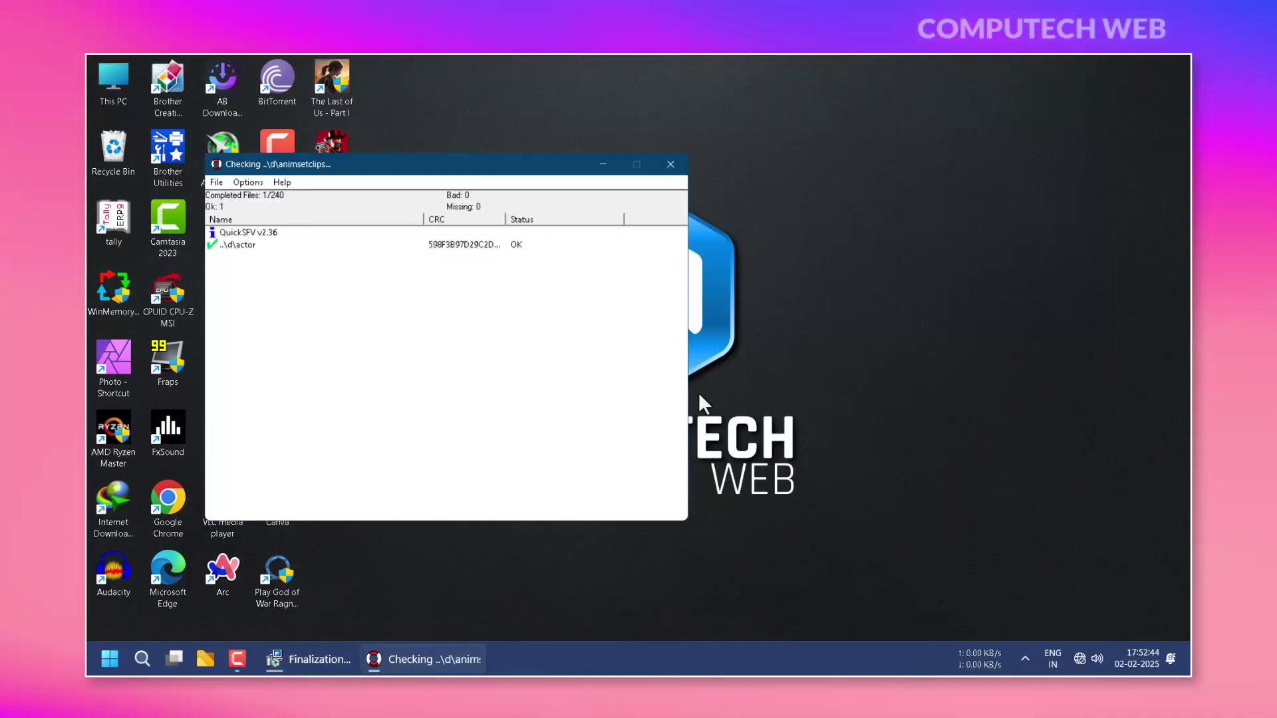
{"action": "left_click", "coordinate": [677, 160]}
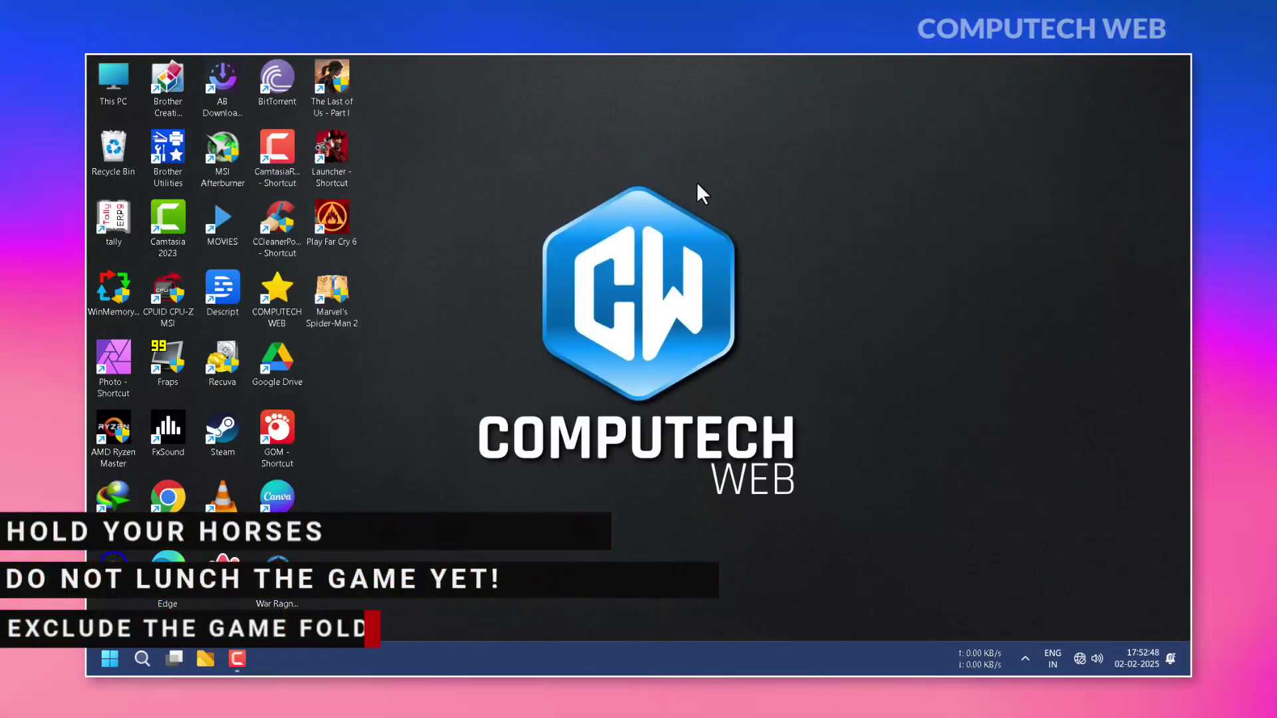
{"action": "right_click", "coordinate": [697, 185]}
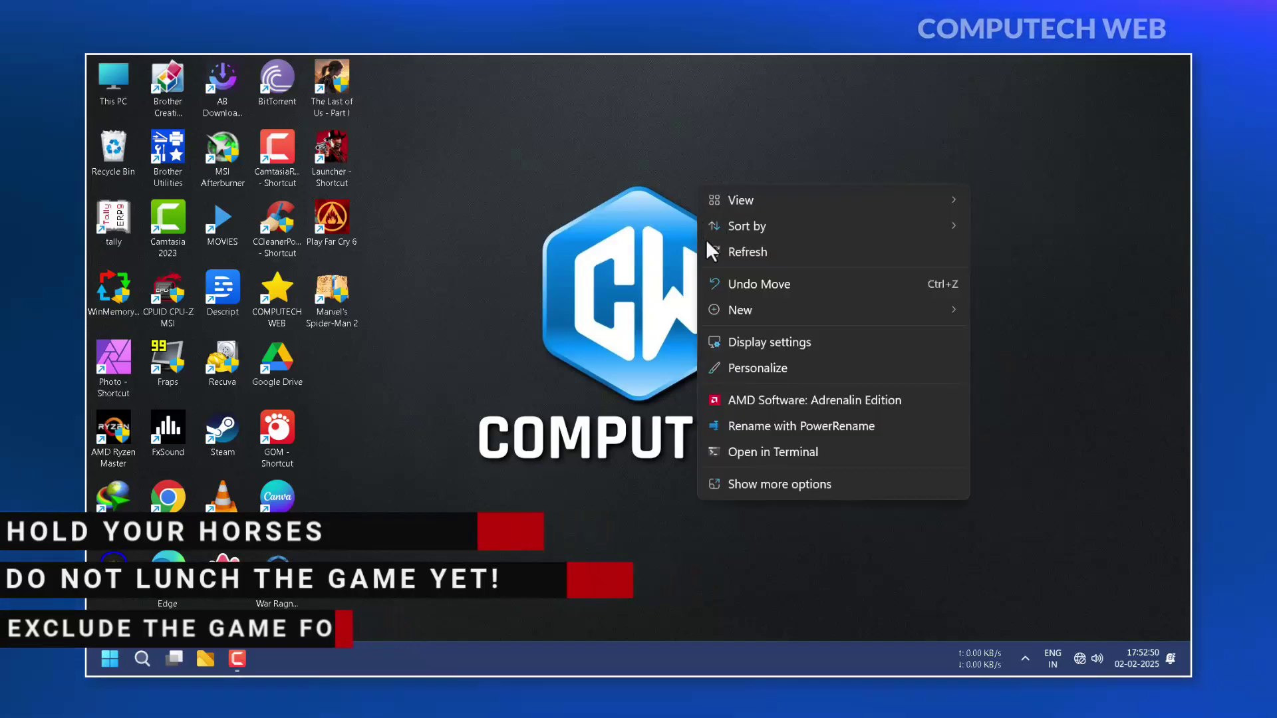
{"action": "left_click", "coordinate": [717, 241]}
Step: Open the Microsoft Defender Antivirus exclusions list in the virus and threat protection settings of Windows Security
{"action": "left_click", "coordinate": [1025, 648]}
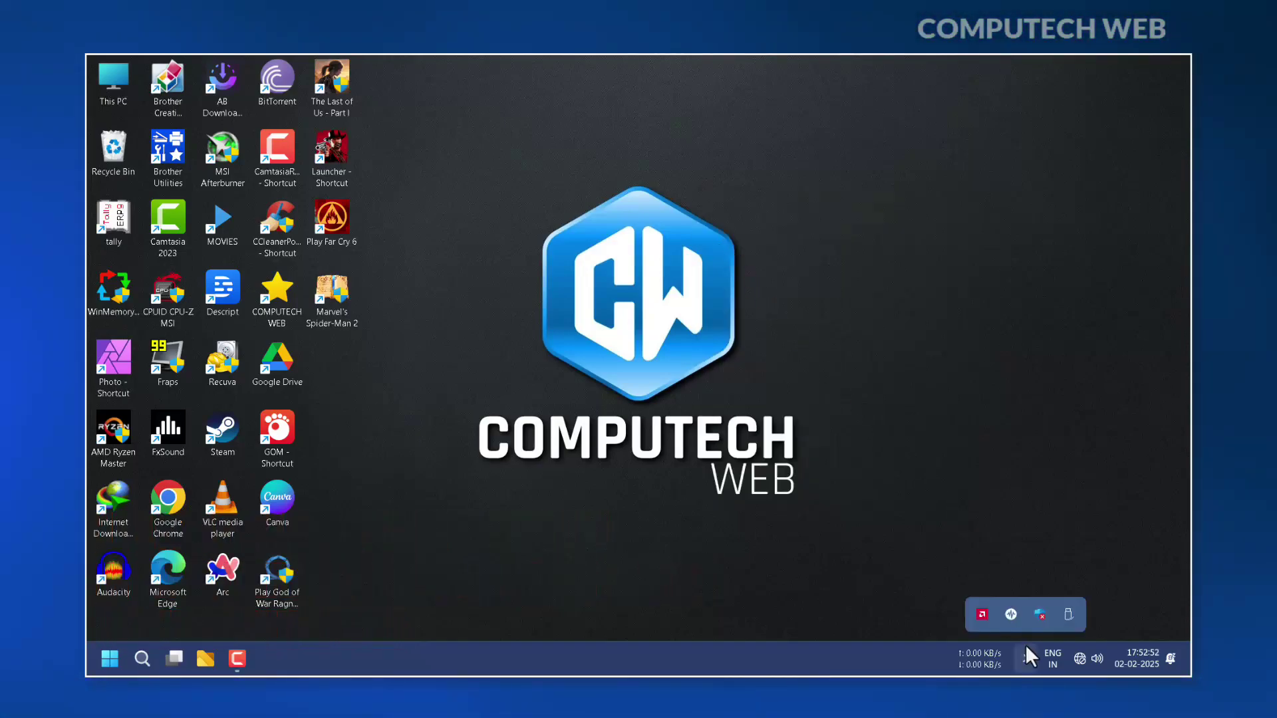
{"action": "left_click", "coordinate": [1035, 616]}
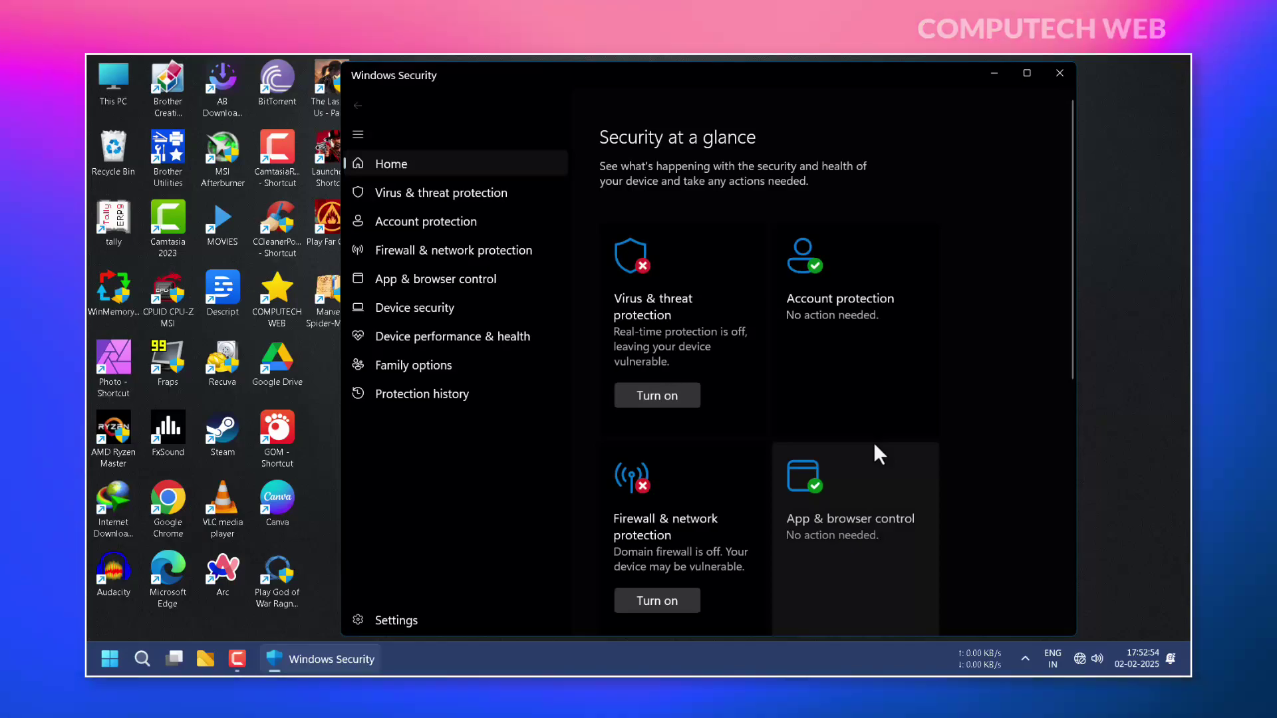
{"action": "left_click", "coordinate": [636, 271]}
{"action": "scroll", "coordinate": [660, 361], "scroll_direction": "down", "scroll_amount": 3}
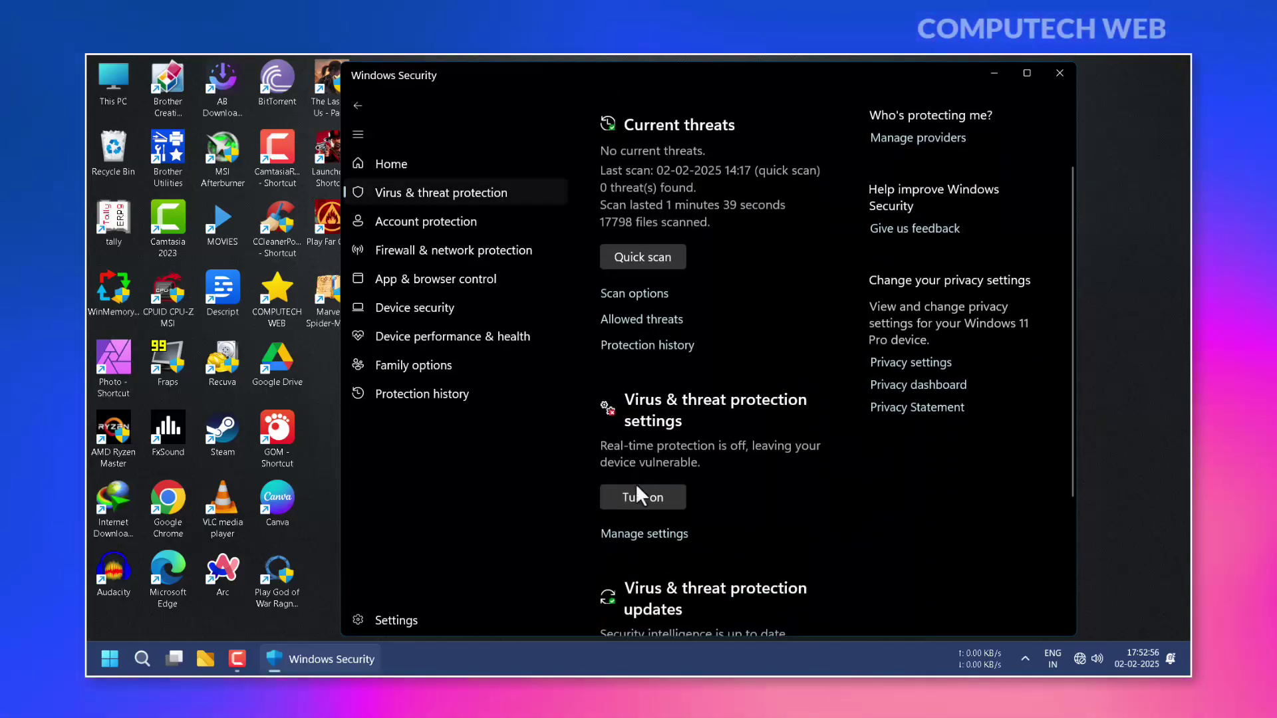
{"action": "left_click", "coordinate": [640, 534]}
{"action": "scroll", "coordinate": [649, 468], "scroll_direction": "down", "scroll_amount": 10}
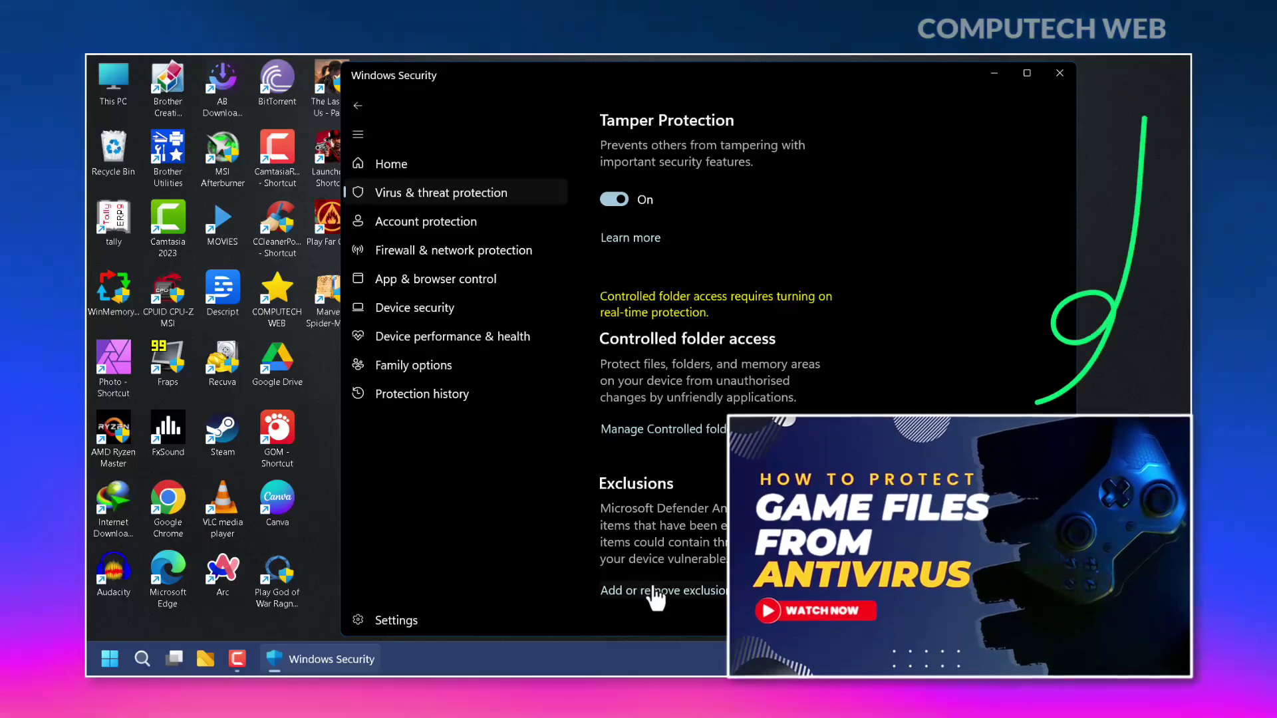
{"action": "left_click", "coordinate": [656, 590]}
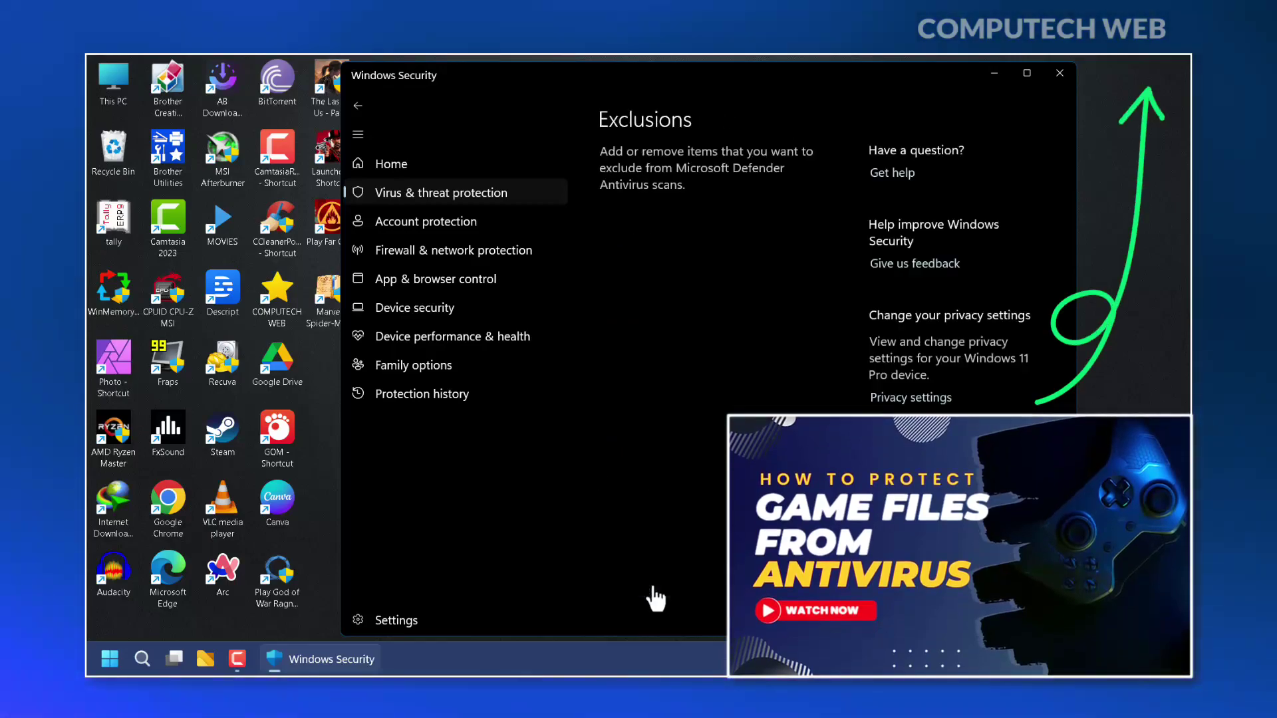
Step: Add the folder I:\Games\Marvel's Spider-Man 2 as an antivirus exclusion
{"action": "left_click", "coordinate": [656, 274]}
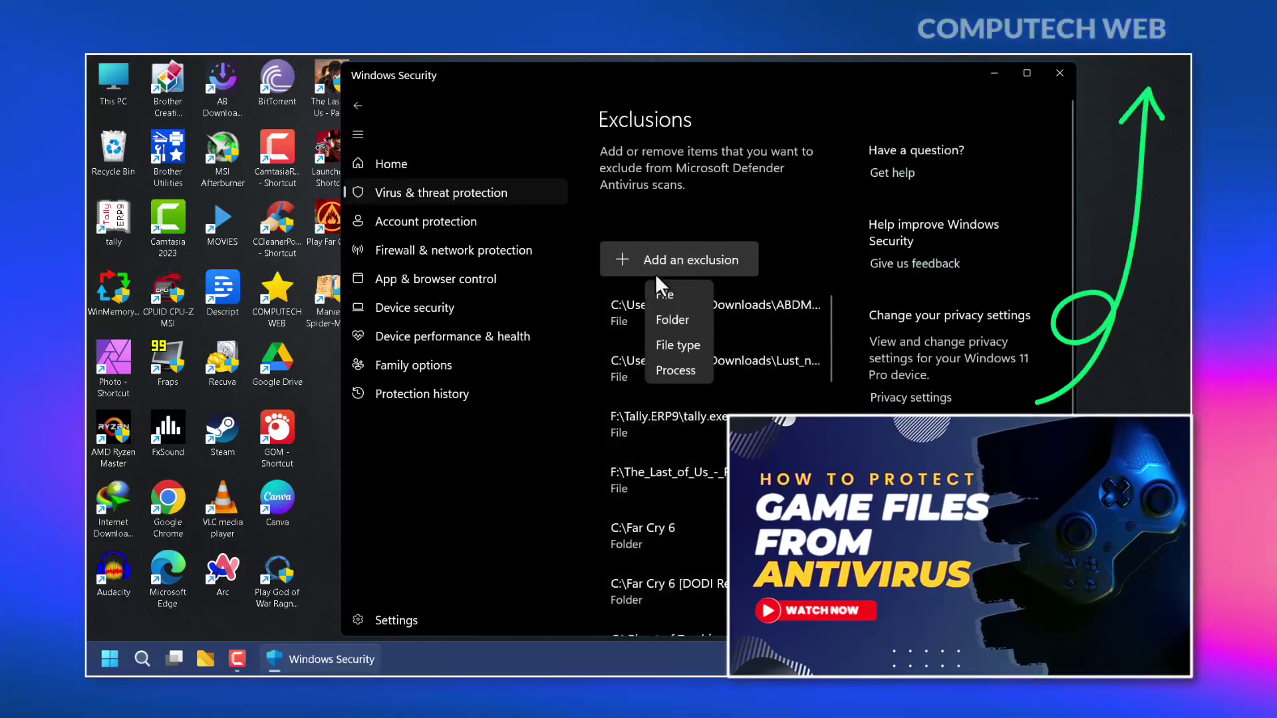
{"action": "left_click", "coordinate": [672, 320]}
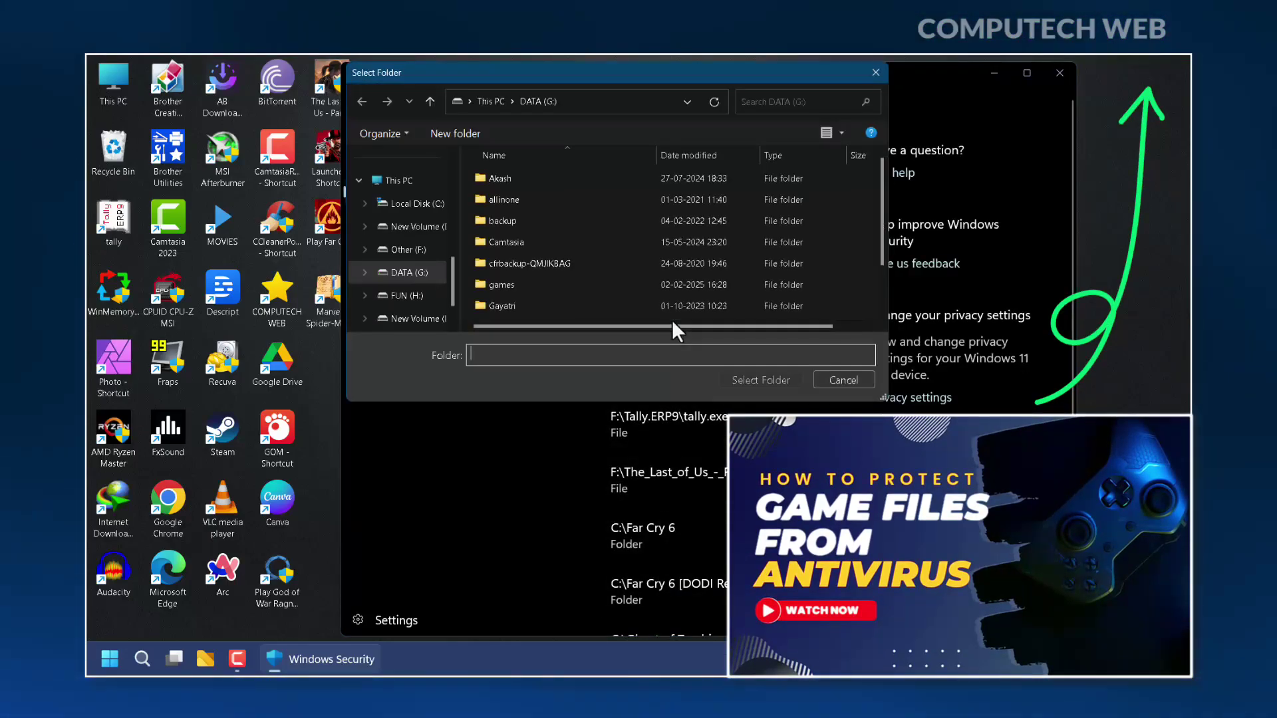
{"action": "left_click", "coordinate": [441, 317]}
{"action": "double_click", "coordinate": [534, 177]}
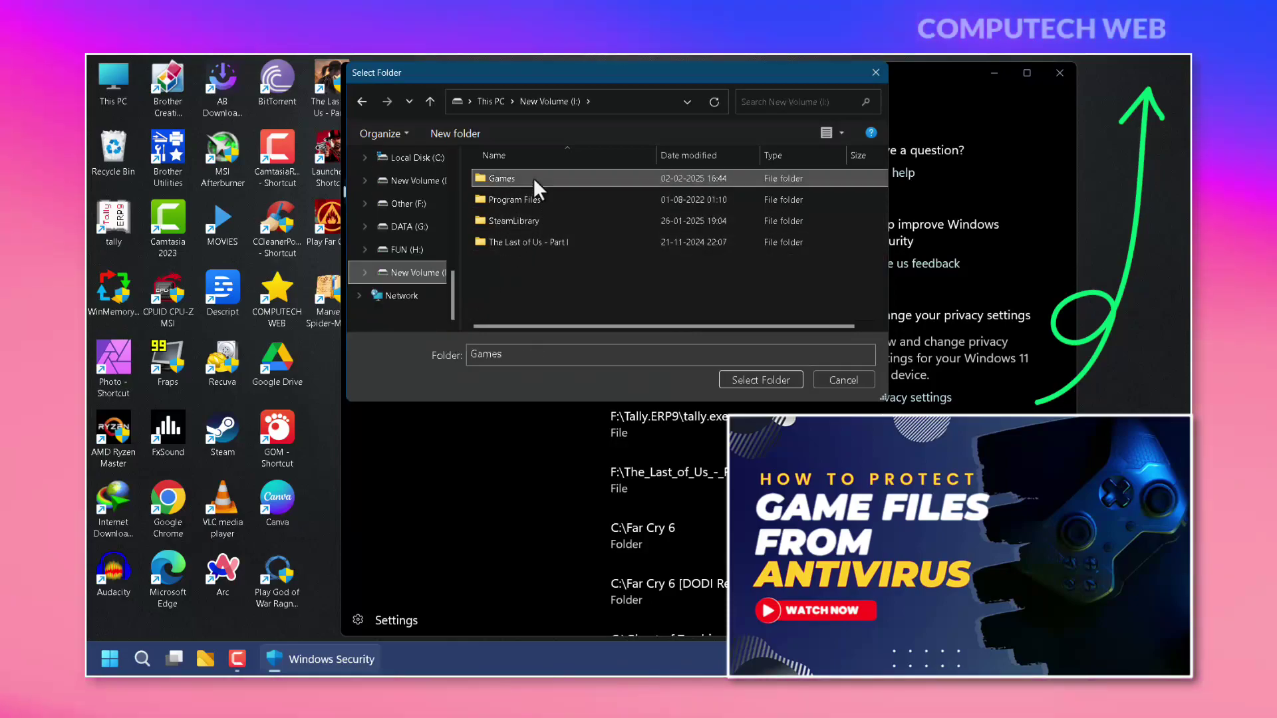
{"action": "left_click", "coordinate": [534, 177]}
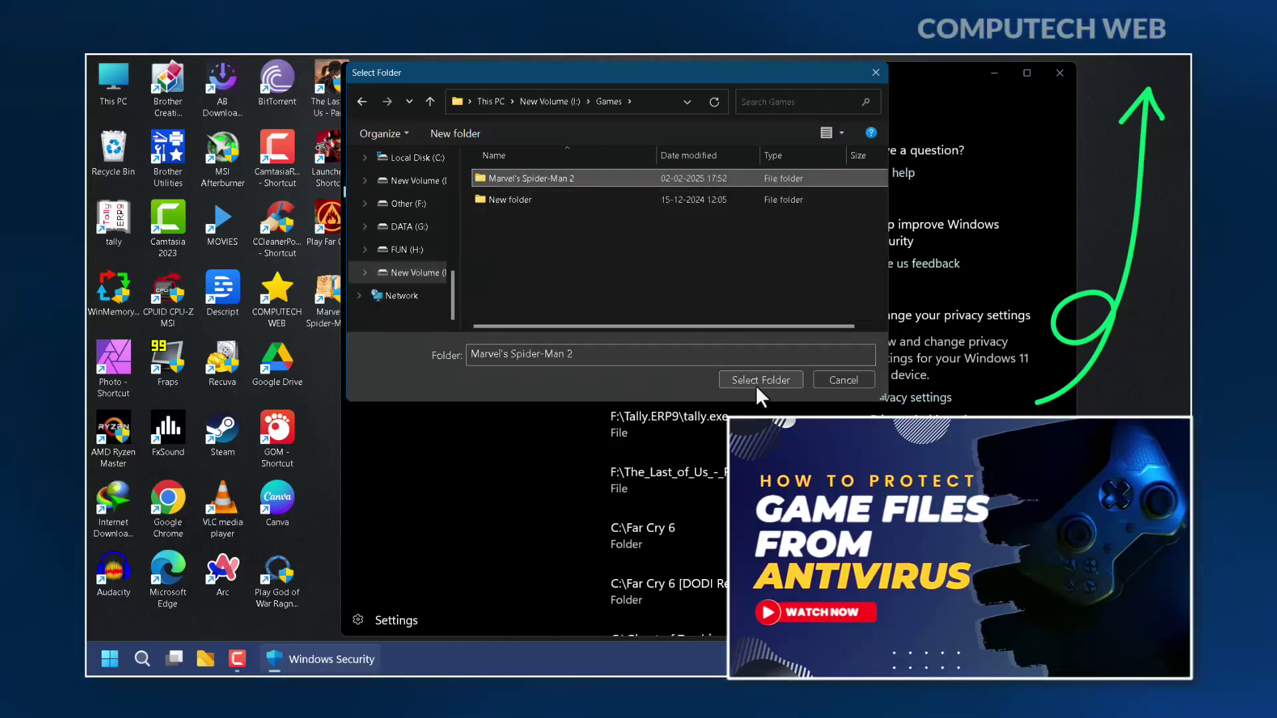
{"action": "left_click", "coordinate": [756, 384]}
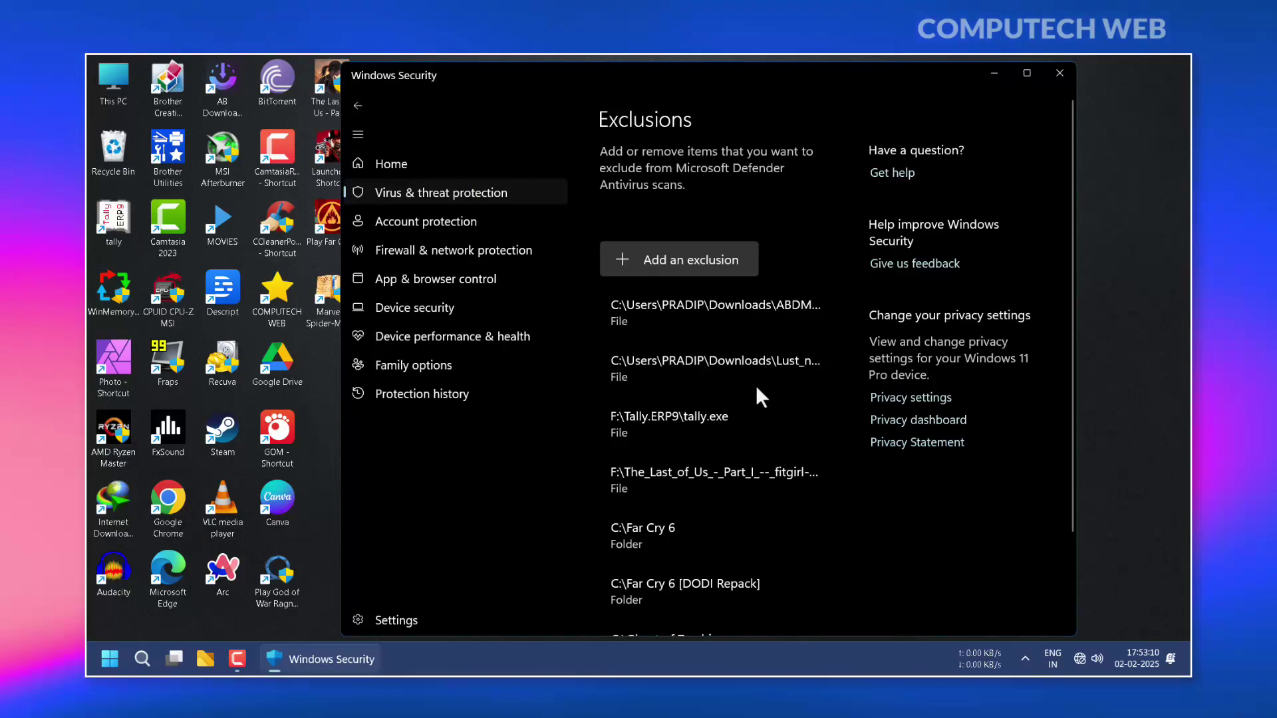
{"action": "scroll", "coordinate": [755, 385], "scroll_direction": "down", "scroll_amount": 3}
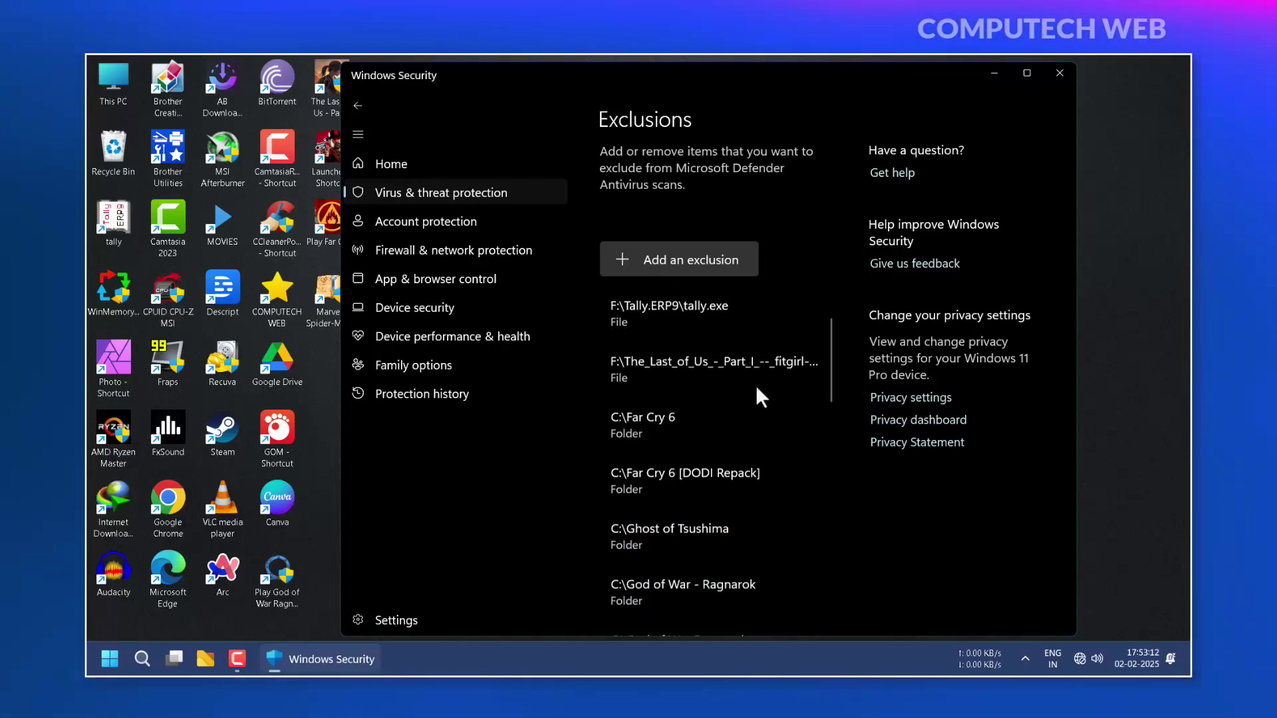
Step: Turn on real-time virus protection and the domain firewall from the security overview, then close Windows Security
{"action": "left_click", "coordinate": [433, 171]}
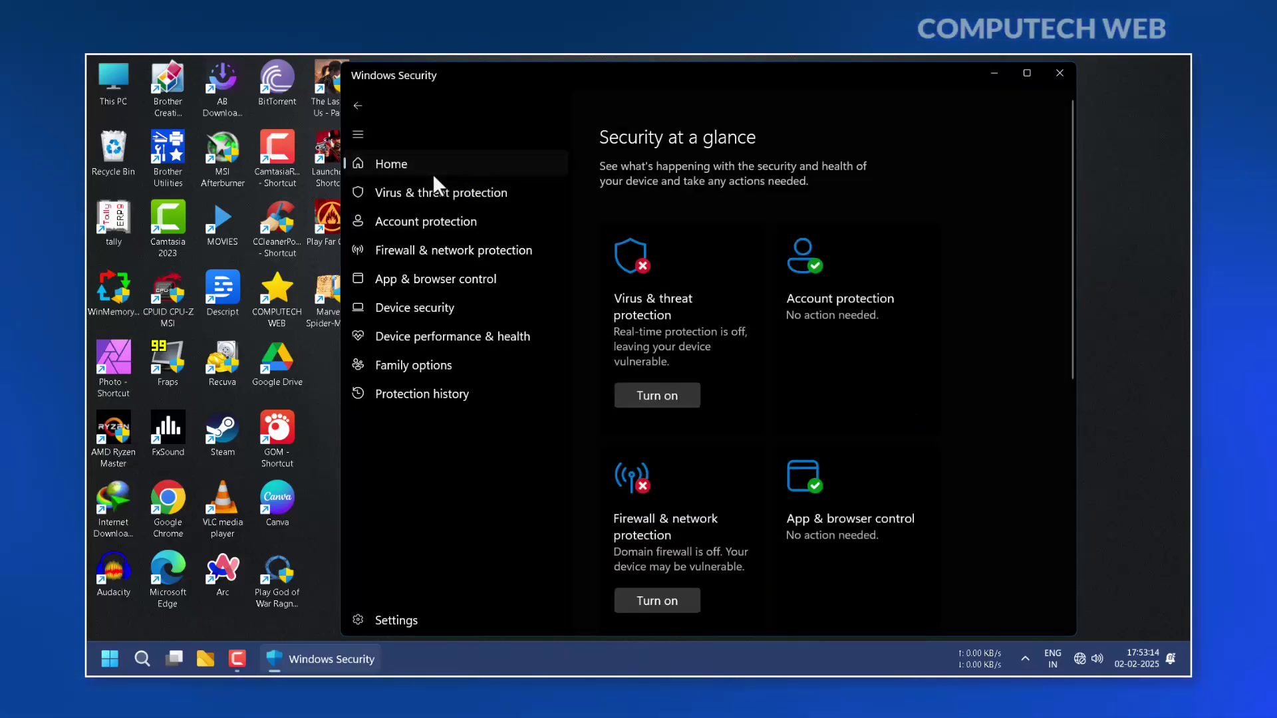
{"action": "left_click", "coordinate": [672, 395]}
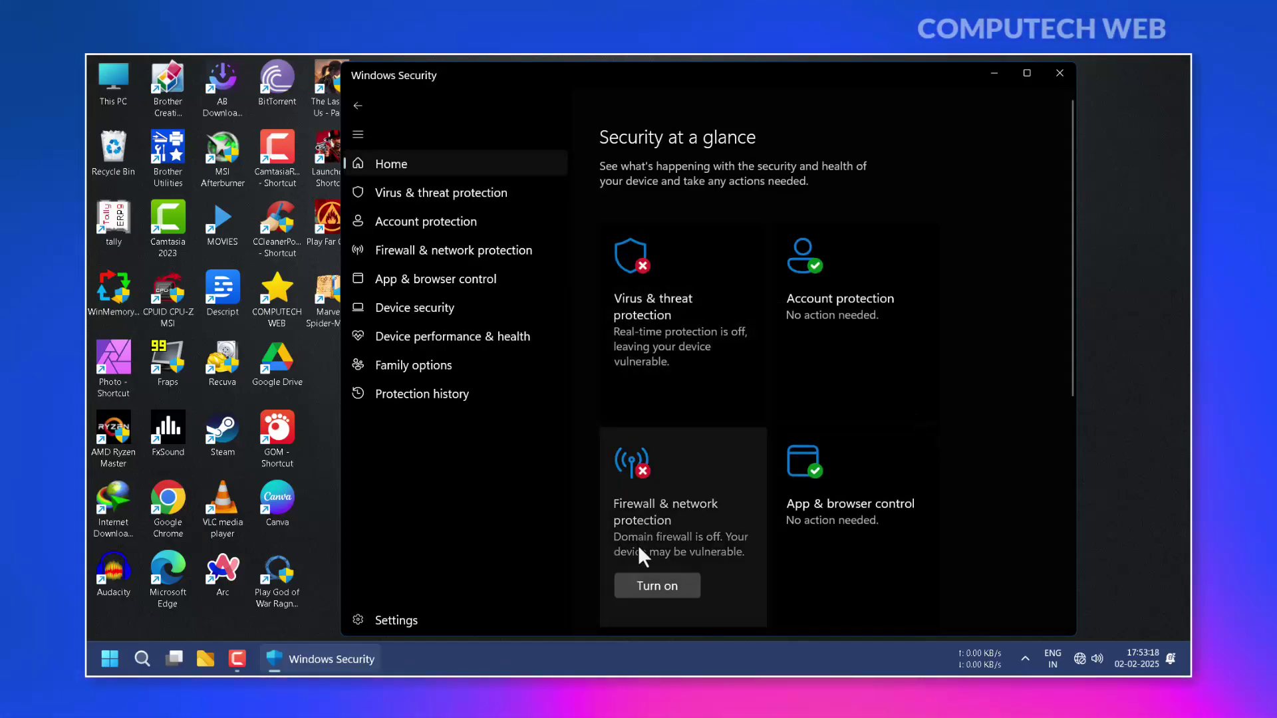
{"action": "left_click", "coordinate": [640, 584]}
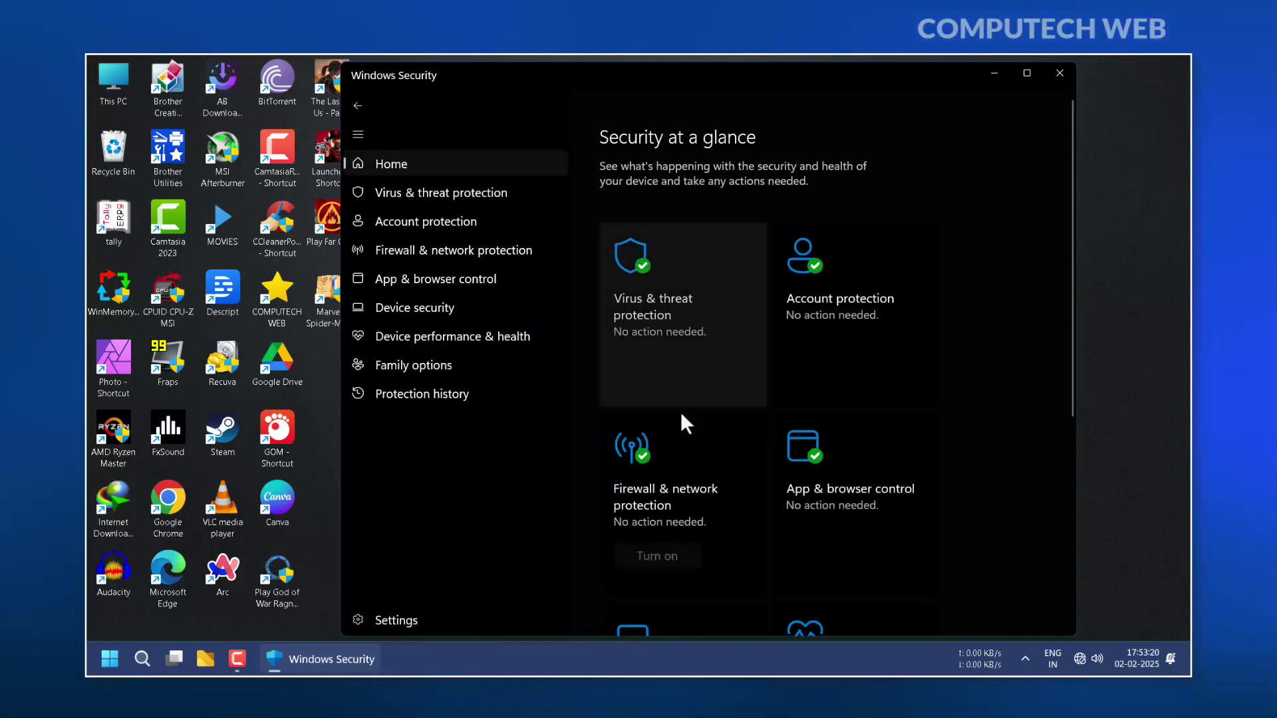
{"action": "scroll", "coordinate": [680, 413], "scroll_direction": "down", "scroll_amount": 3}
{"action": "scroll", "coordinate": [681, 412], "scroll_direction": "up", "scroll_amount": 3}
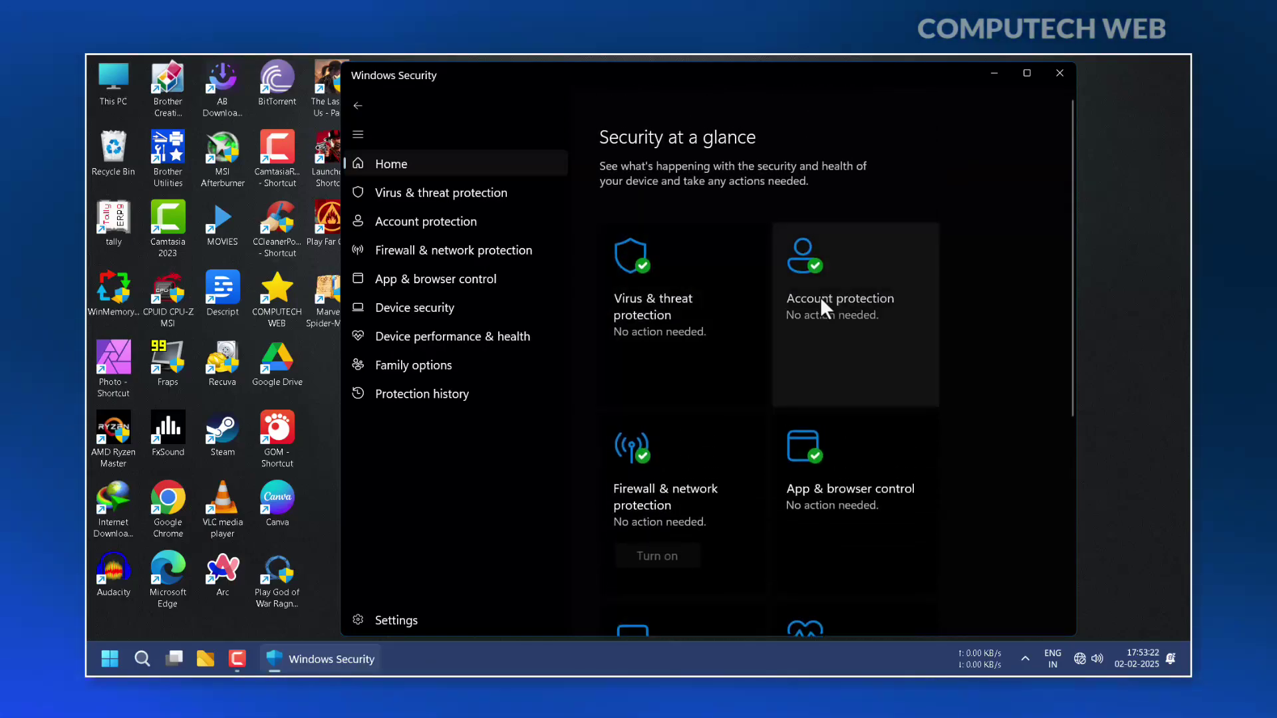
{"action": "left_click", "coordinate": [1053, 77]}
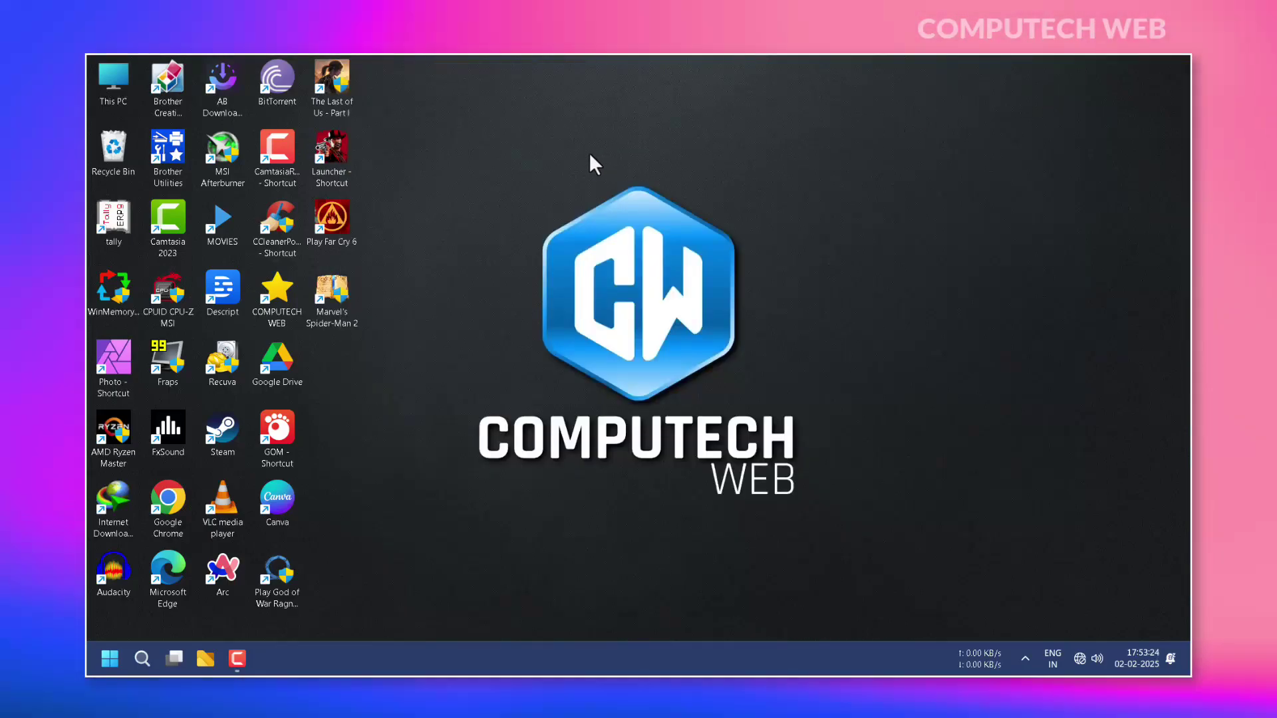
{"action": "right_click", "coordinate": [590, 155]}
{"action": "left_click", "coordinate": [621, 219]}
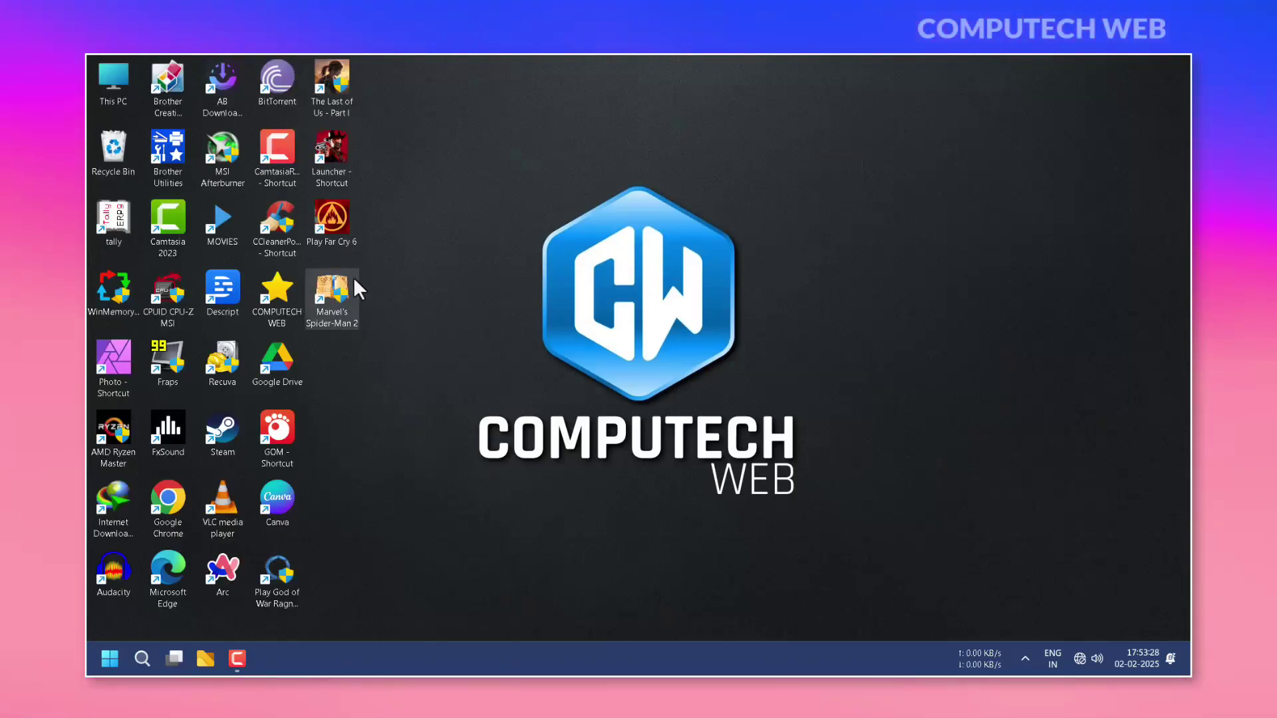
Step: Start Marvel's Spider-Man 2 from its desktop shortcut and play it with the language changer set to english
{"action": "mouse_move", "coordinate": [354, 277]}
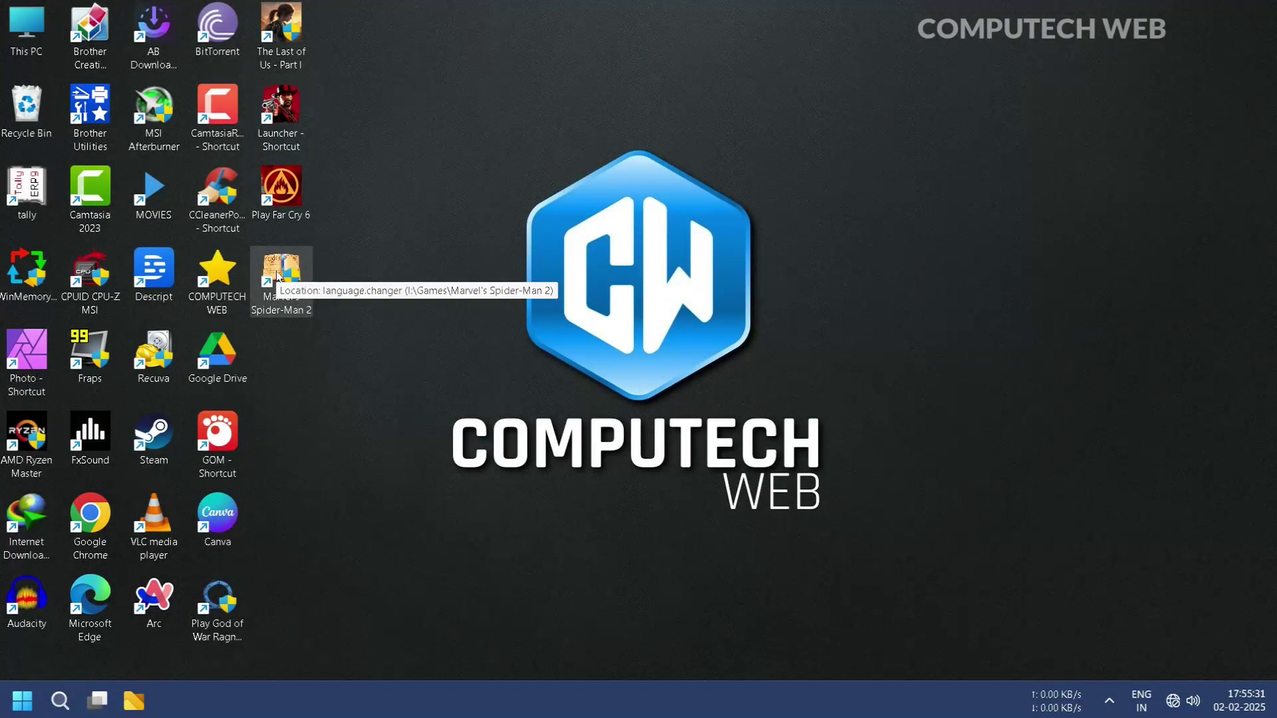
{"action": "double_click", "coordinate": [281, 276]}
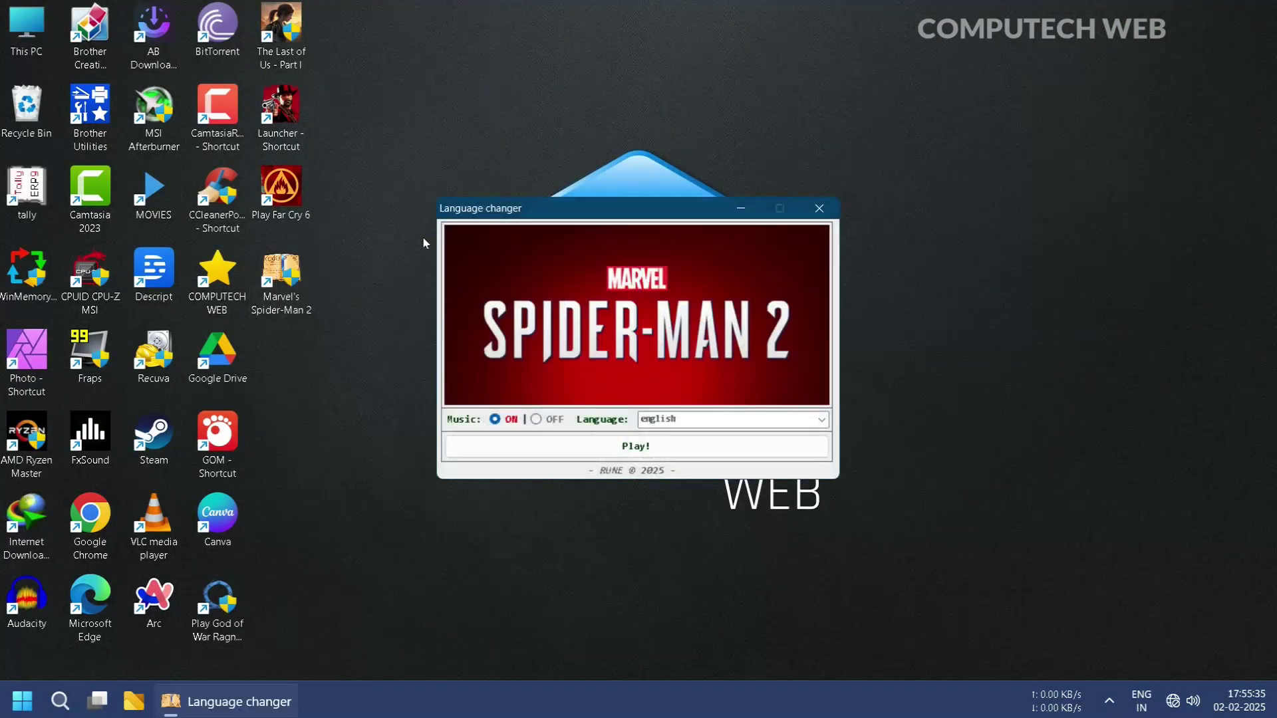
{"action": "left_click", "coordinate": [571, 457]}
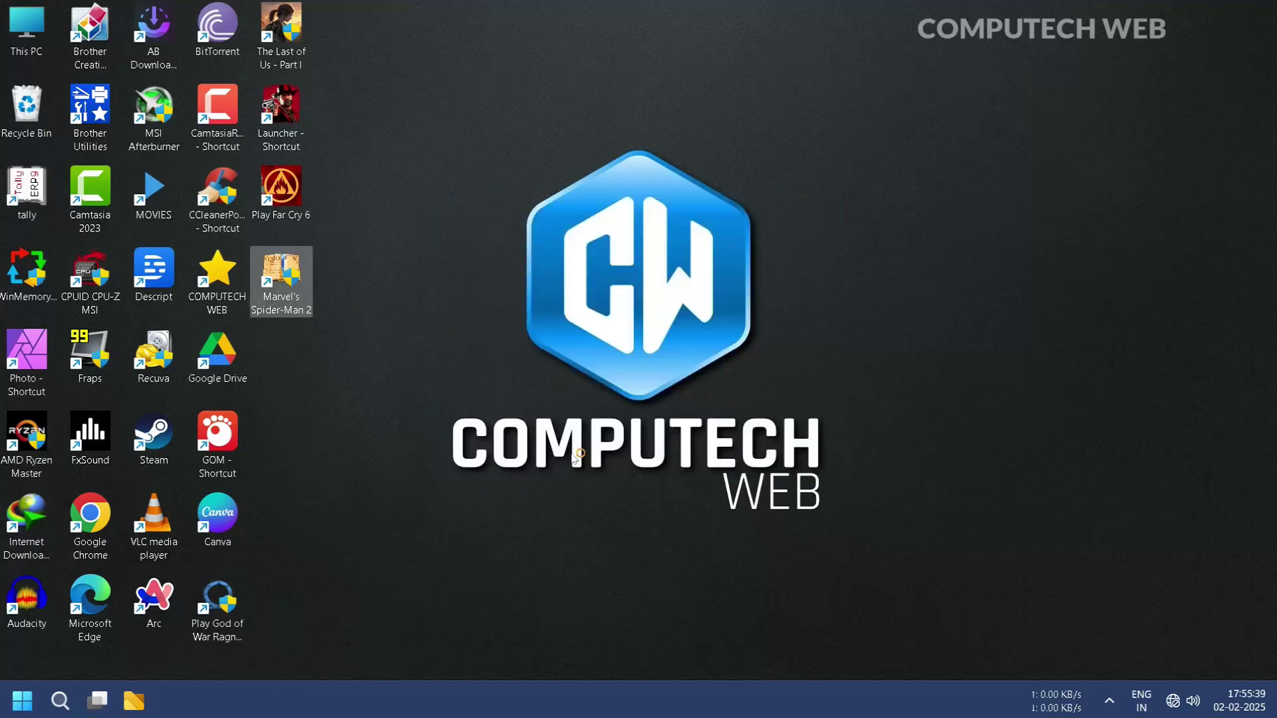